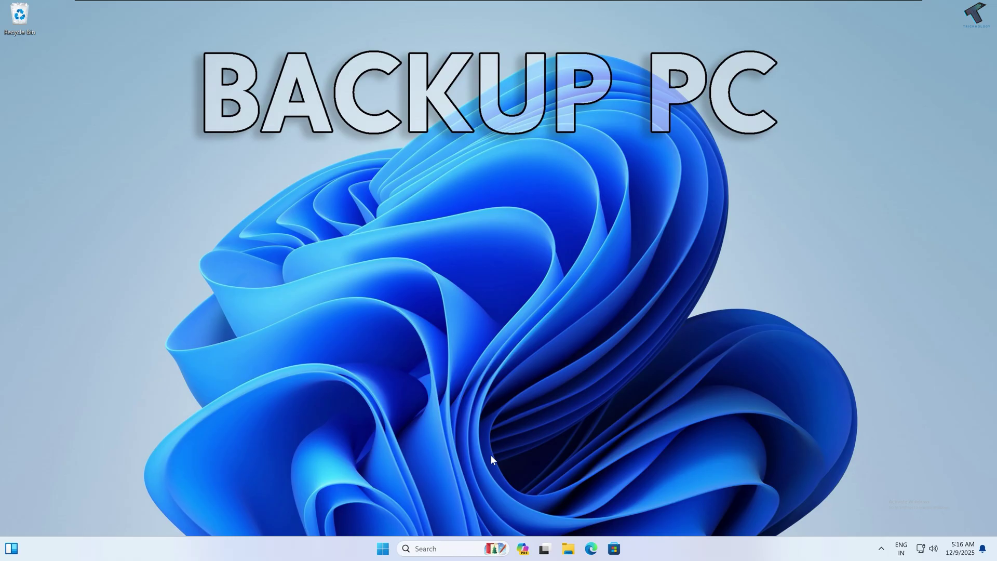
Step: Show This PC in File Explorer and bring up the Win+X system tools list
click(568, 545)
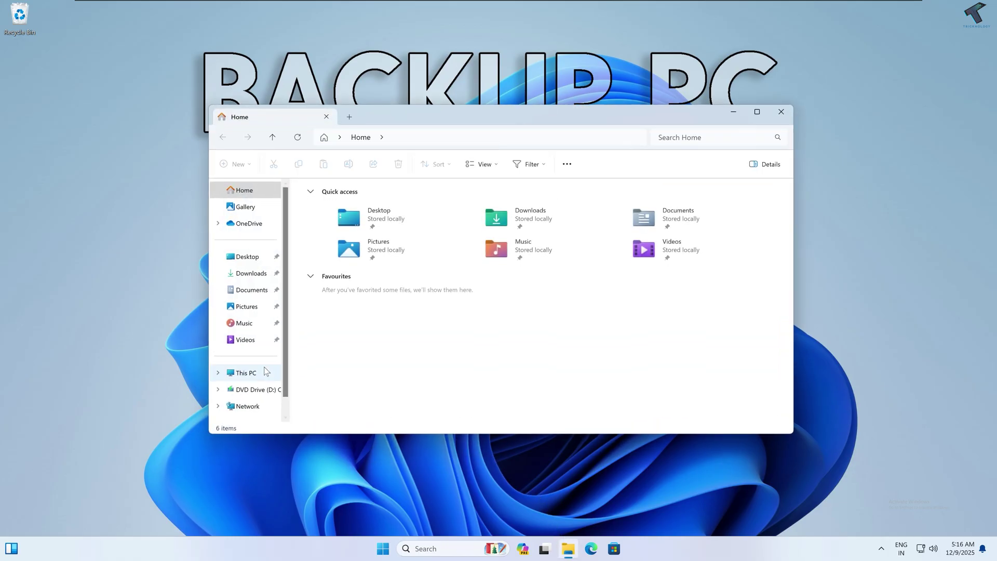
click(266, 369)
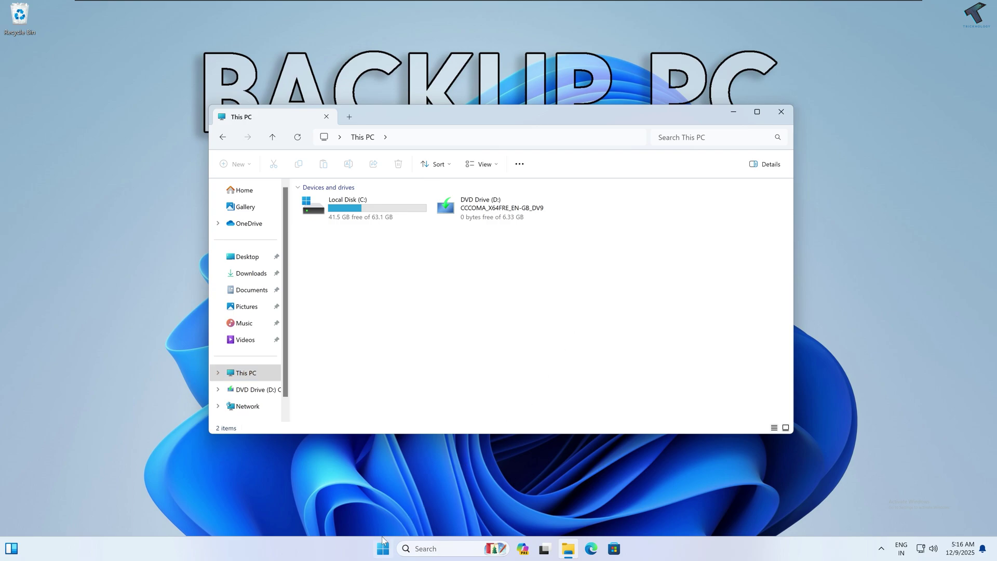
right_click(383, 549)
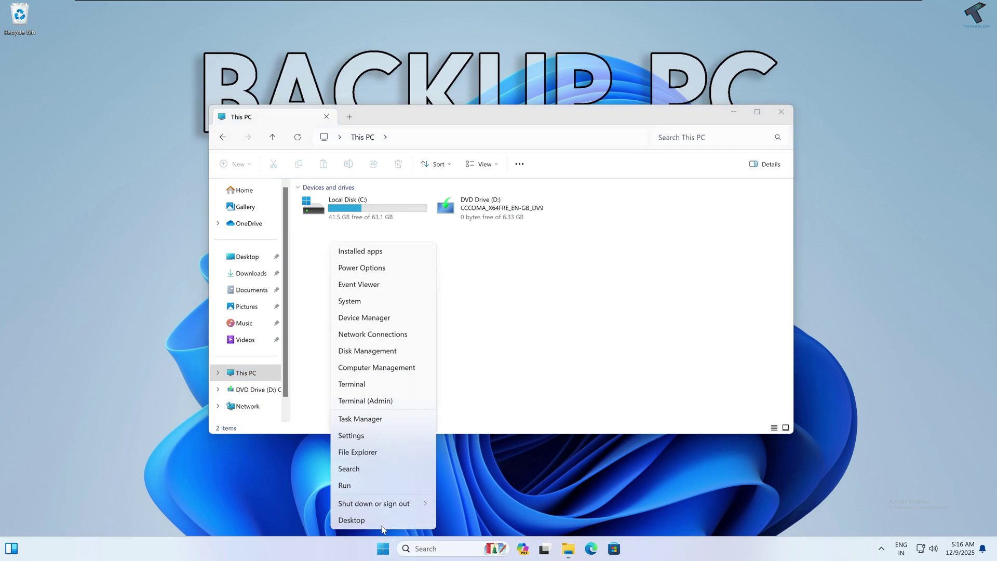
Step: In Disk Management, shrink Local Disk C: by 22447 MB down to 41.21 GB
click(380, 351)
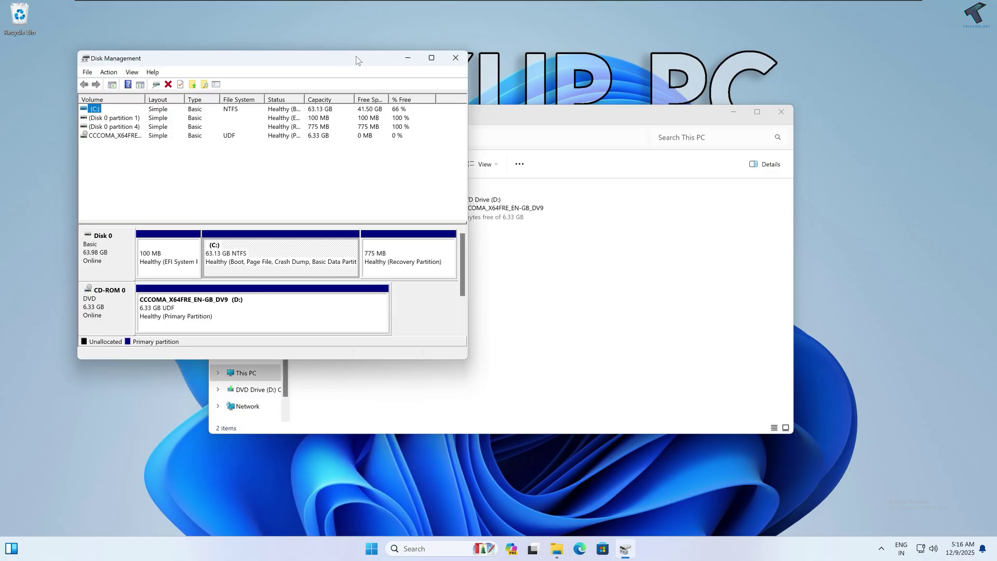
drag(356, 59, 590, 109)
right_click(471, 310)
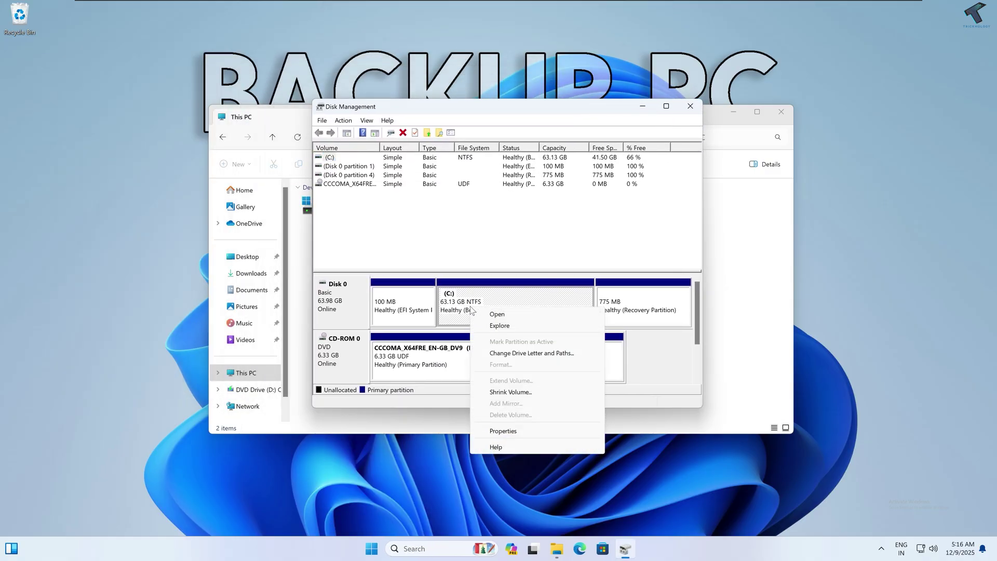
click(509, 393)
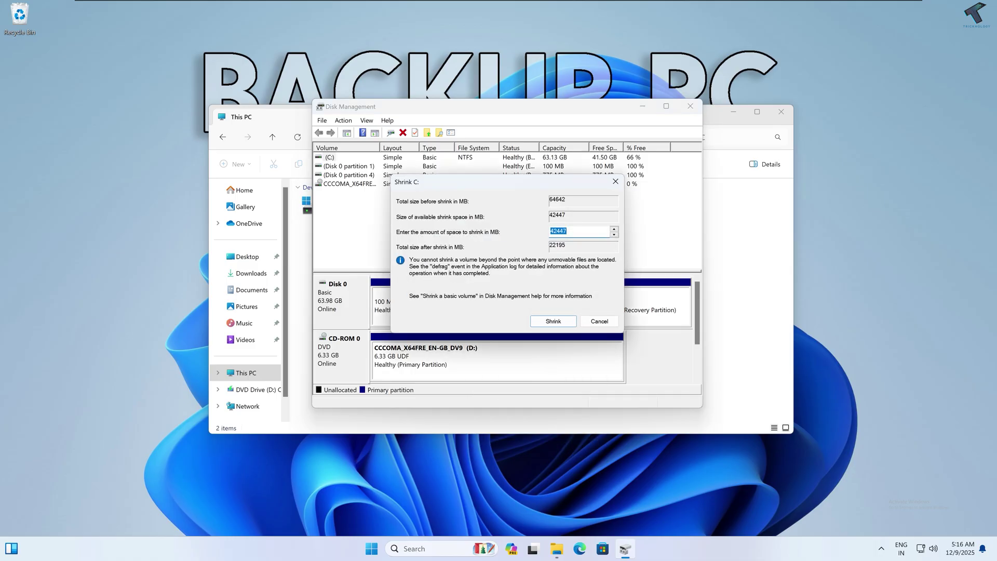
drag(554, 232, 534, 235)
drag(567, 232, 536, 235)
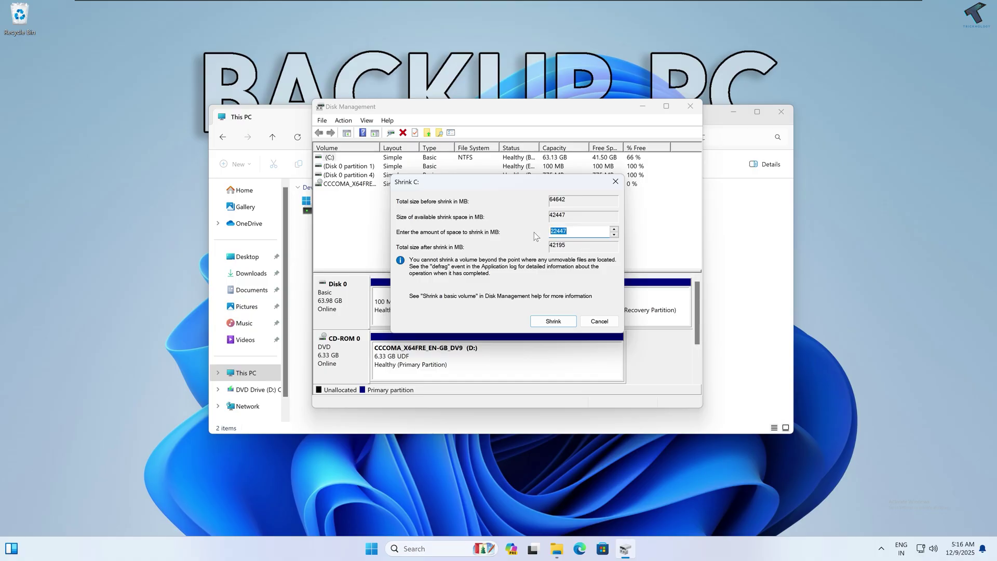
click(554, 322)
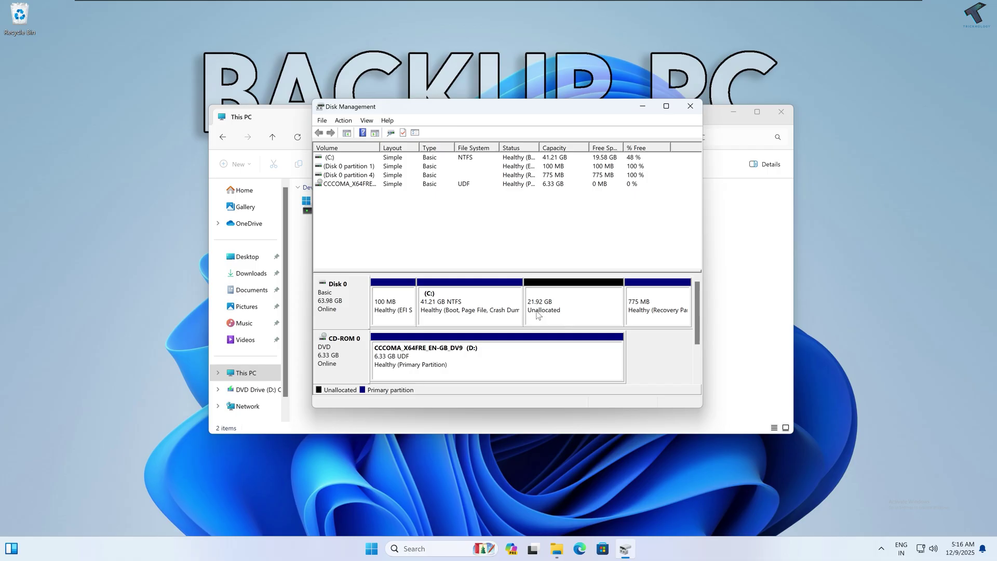
Step: Start a new simple volume on the unallocated space with the full 22446 MB and letter E:
right_click(546, 309)
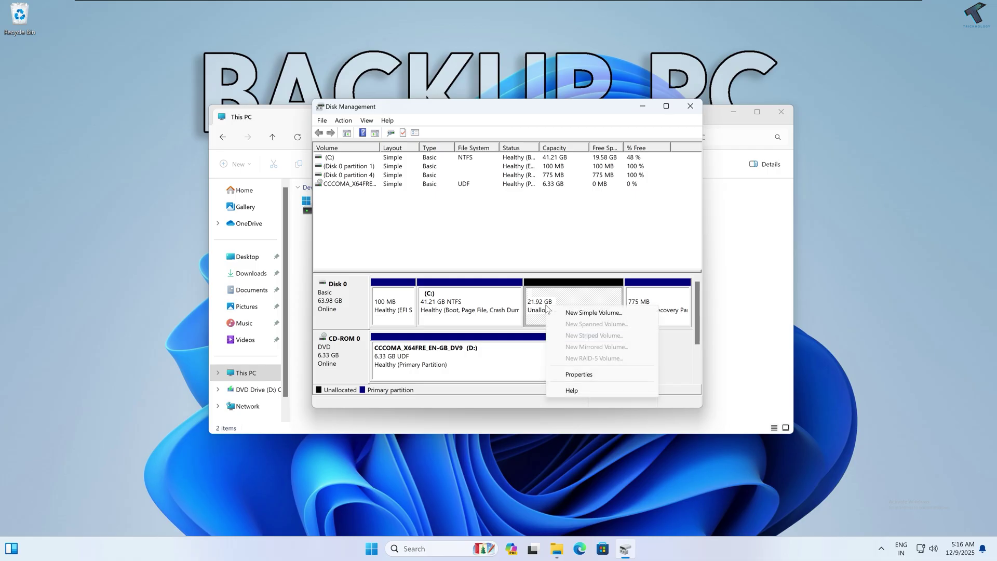
click(599, 313)
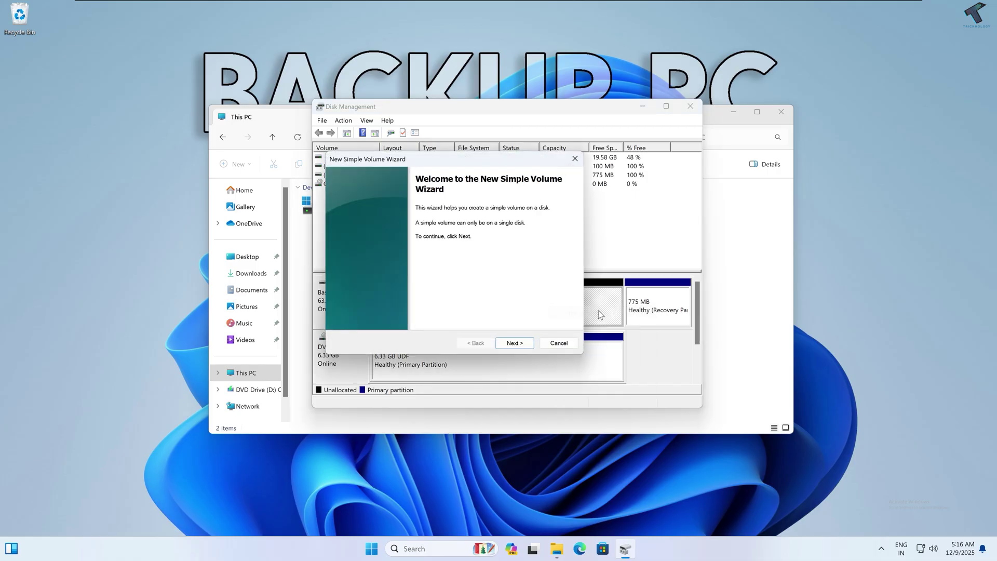
click(514, 344)
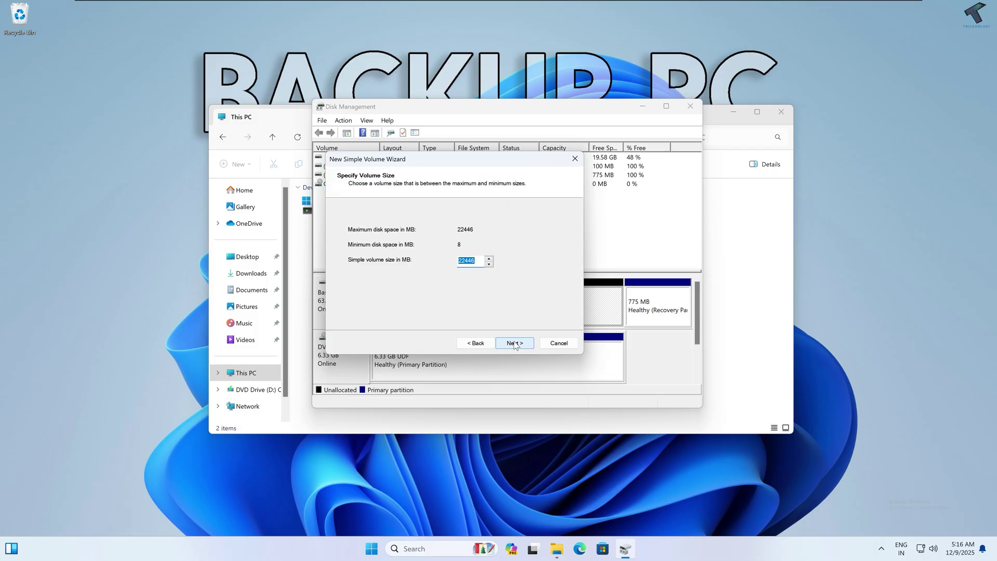
click(515, 344)
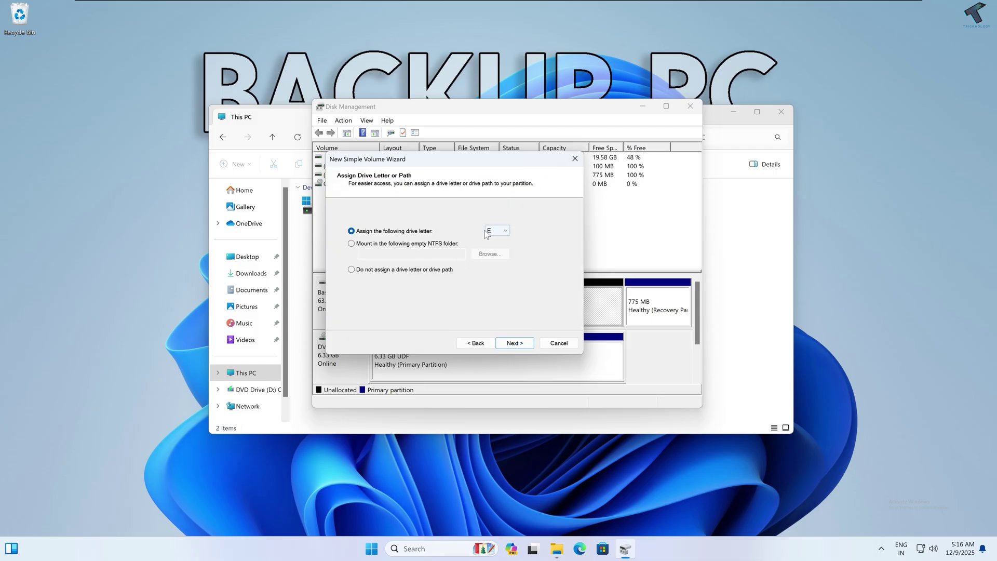
click(515, 343)
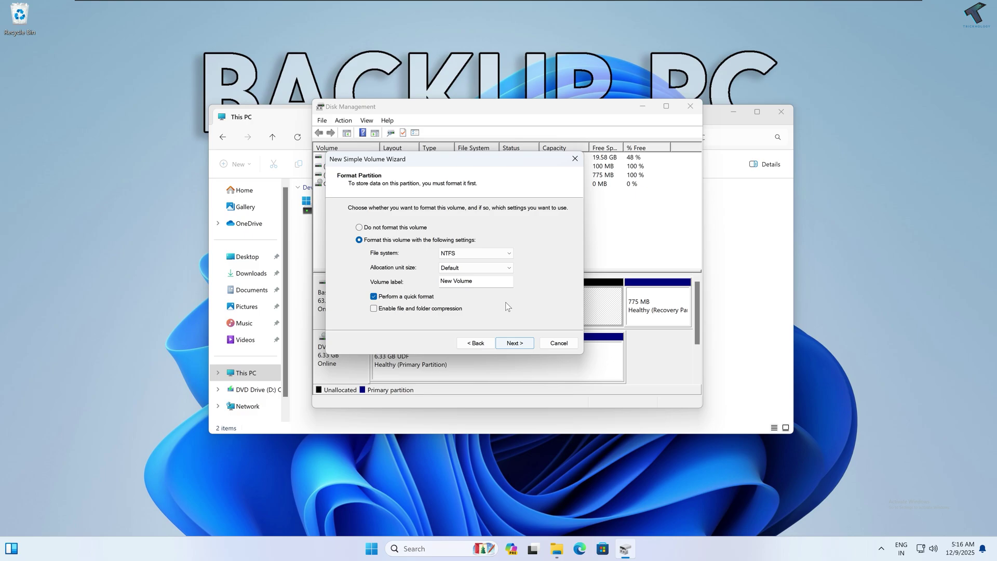
Step: Label the new volume BackupDrive, keep NTFS, and finish creating it
drag(512, 281, 441, 281)
text(BackU)
key(End)
click(510, 254)
click(510, 254)
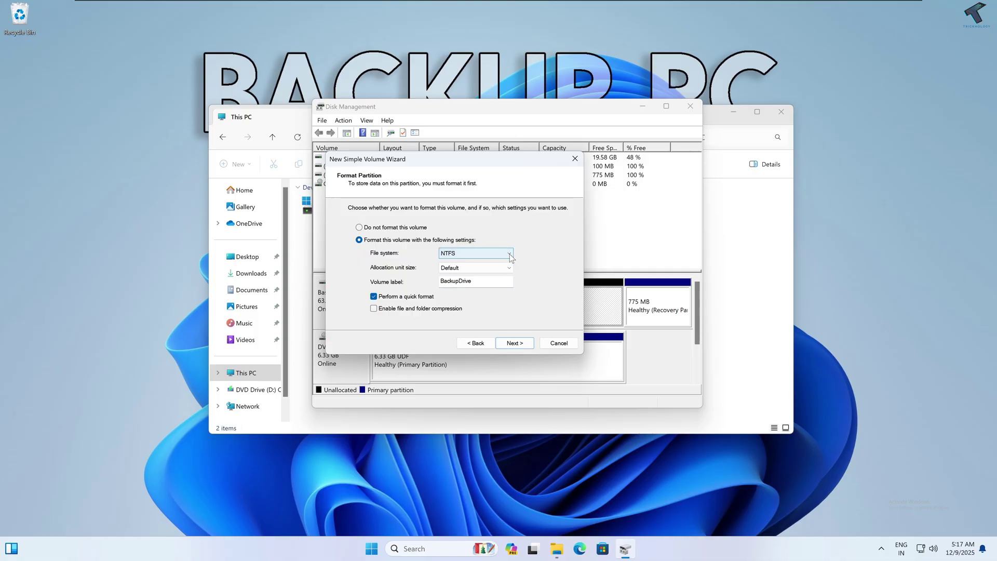
click(514, 344)
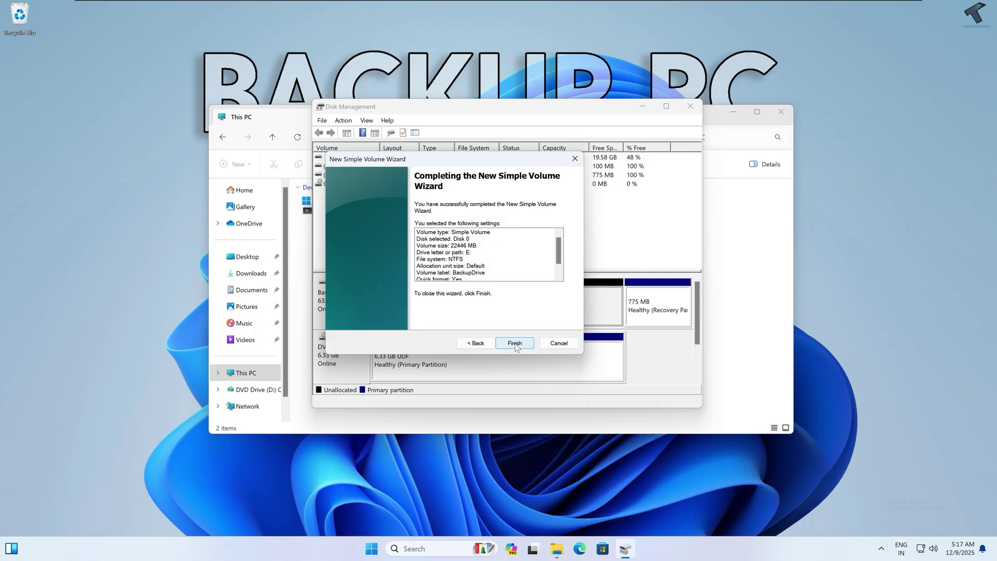
click(515, 344)
Step: Close Disk Management, confirm BackupDrive (E:) is empty, and return to This PC
click(738, 289)
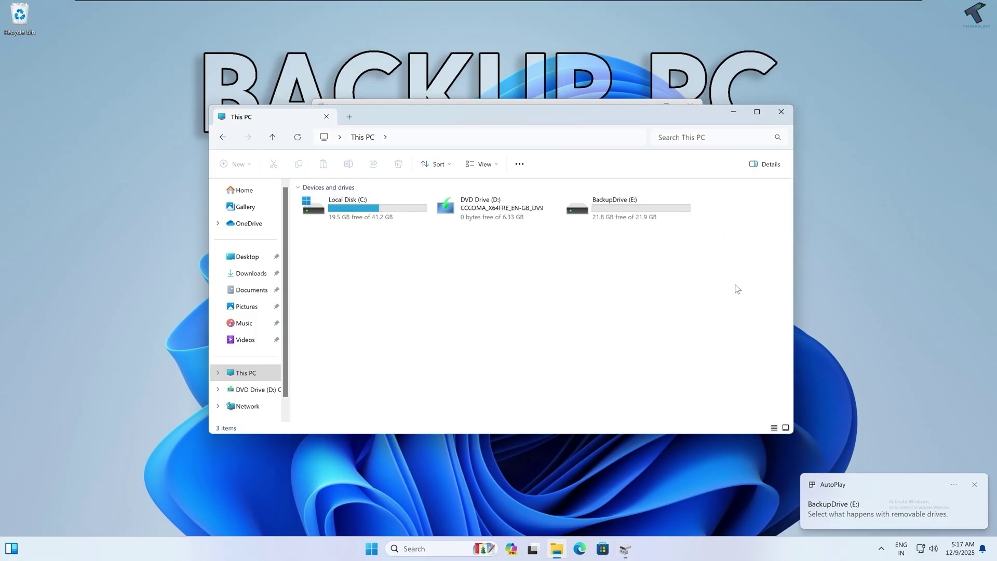
click(615, 209)
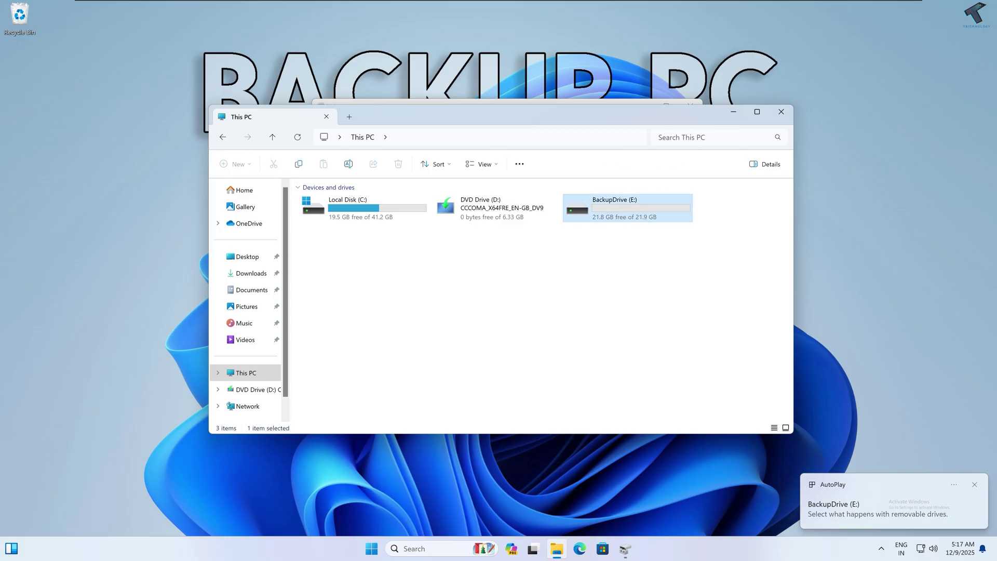
drag(678, 113, 659, 173)
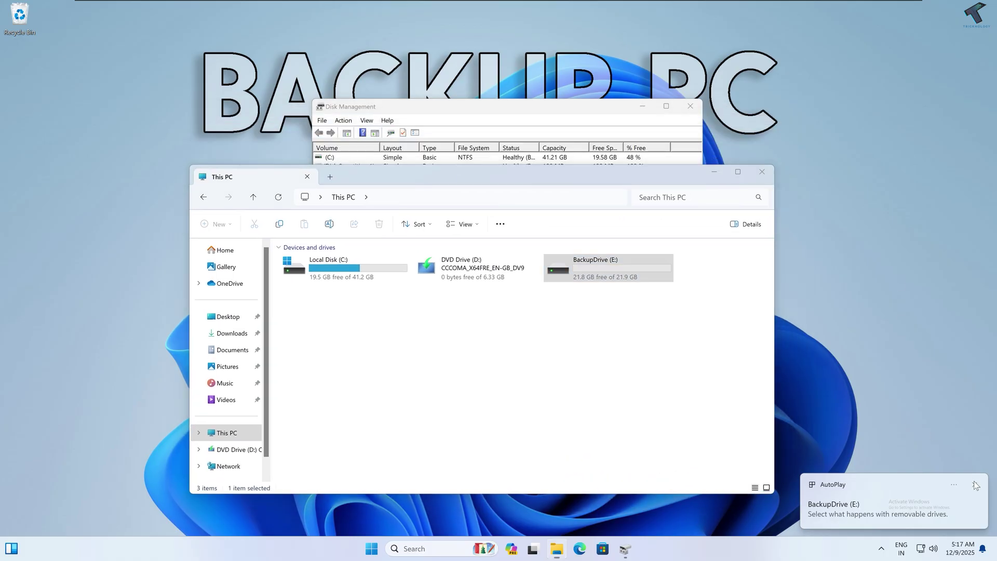
click(622, 108)
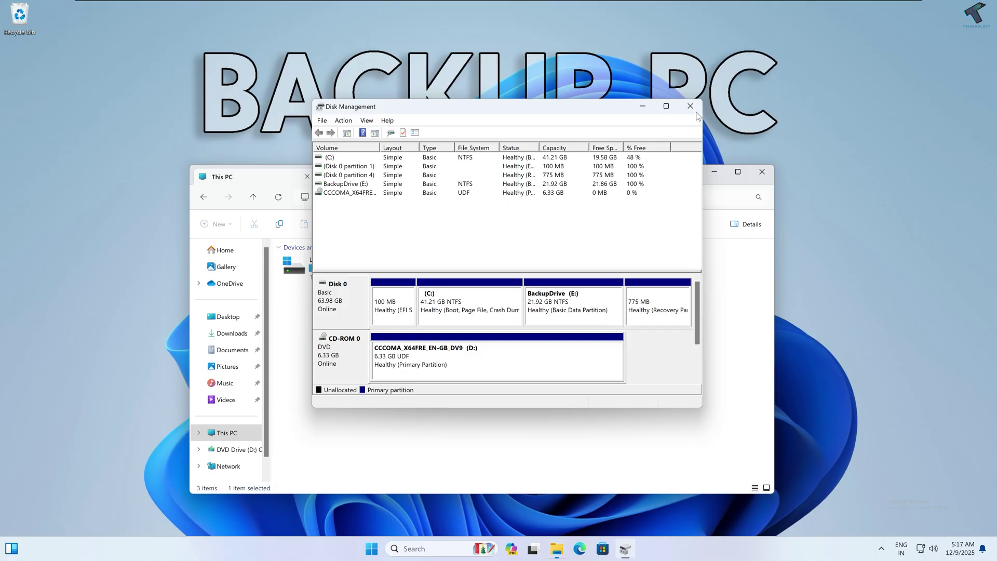
click(691, 107)
drag(580, 186, 590, 151)
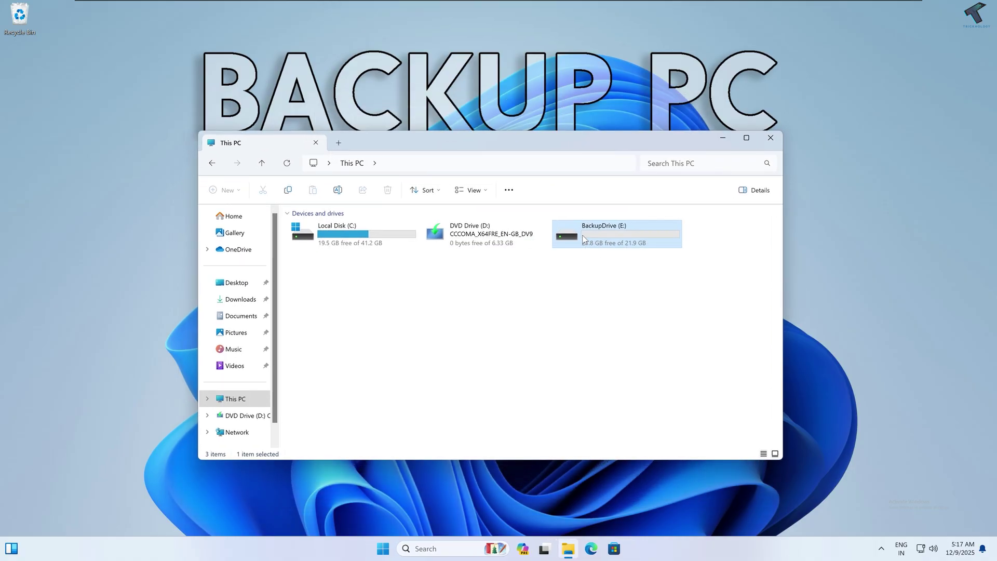
double_click(584, 240)
click(212, 164)
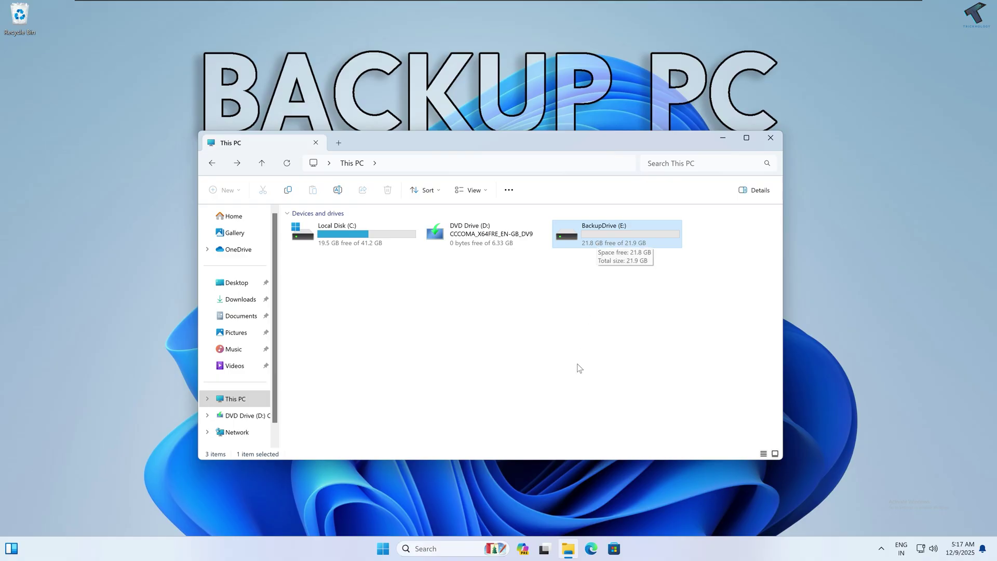
Step: Launch Command Prompt as administrator from the Start search
click(384, 547)
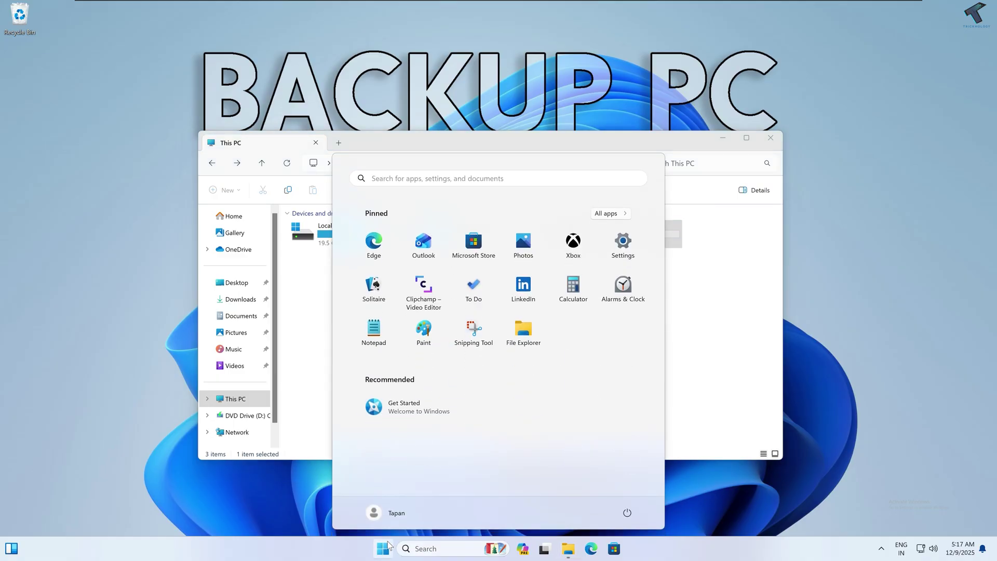
text(cmd)
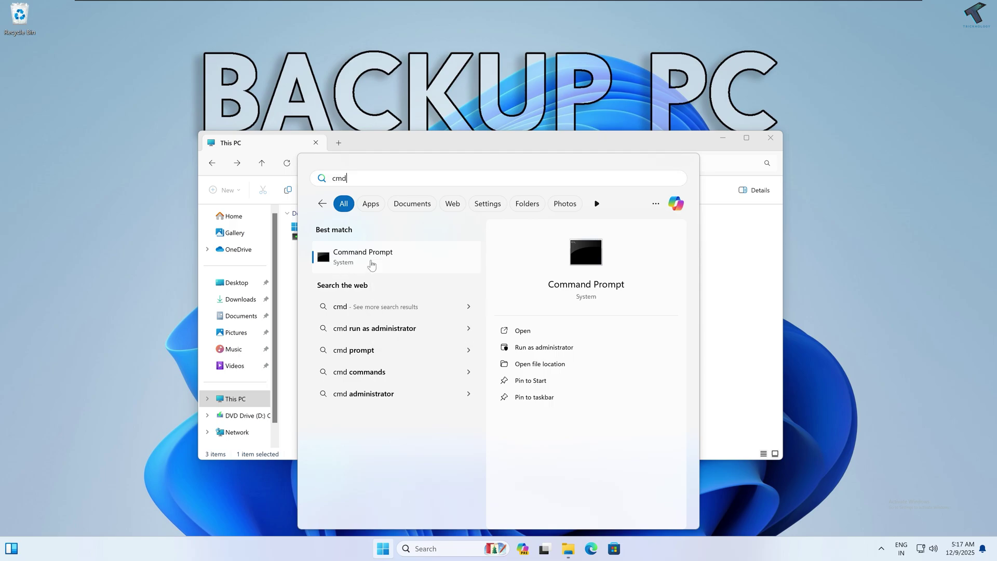
right_click(372, 265)
key(Escape)
right_click(372, 262)
right_click(408, 257)
key(Escape)
right_click(409, 260)
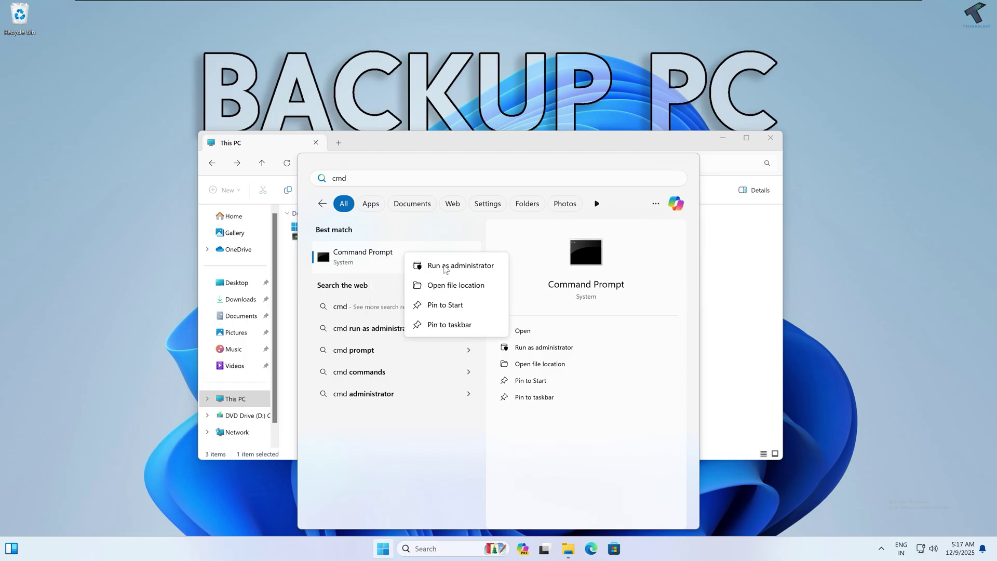
click(445, 266)
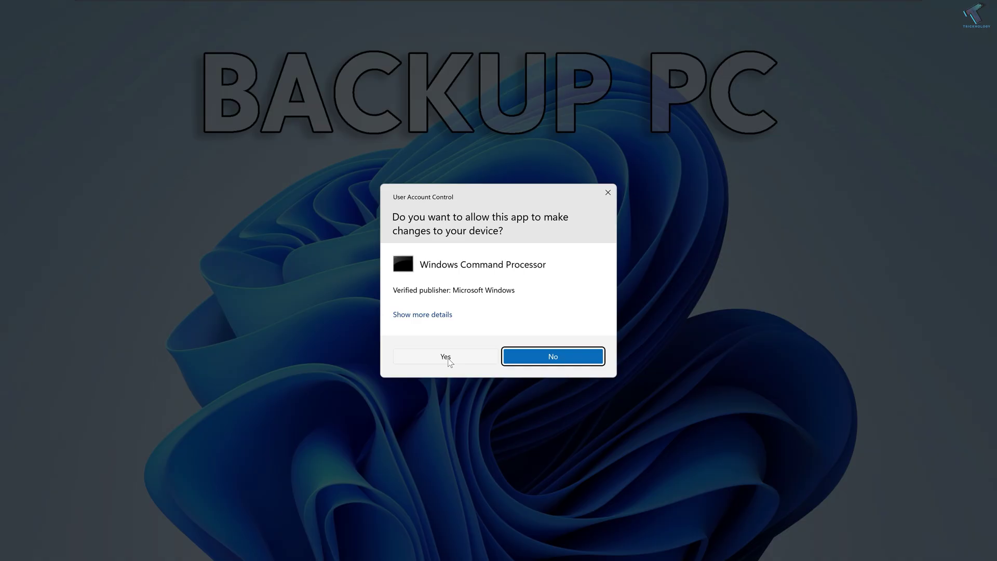
click(450, 358)
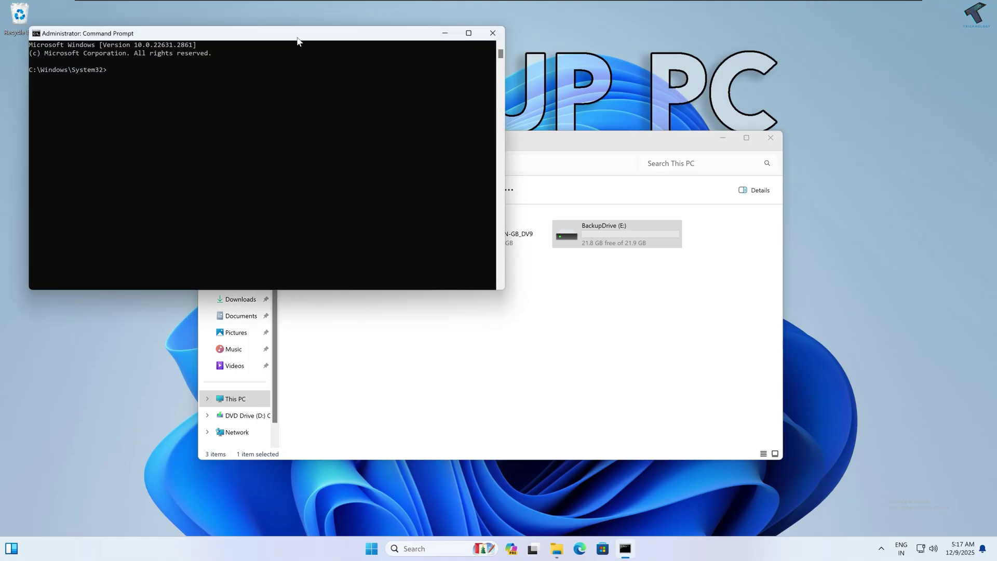
drag(299, 42, 521, 169)
ctrl+scroll(533, 309, up, 4)
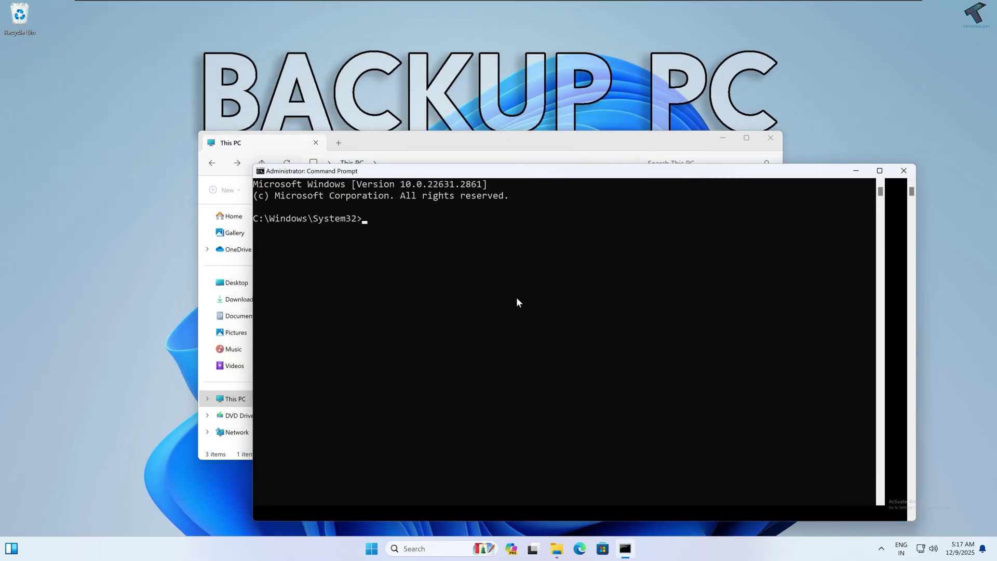
Step: Run net use and net user, then copy the listed user accounts
text(net u)
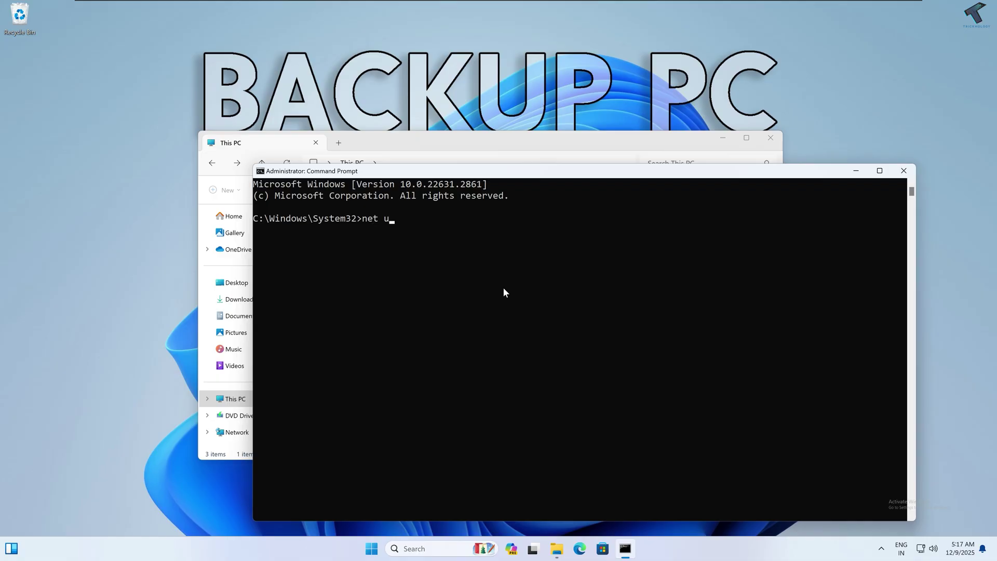
text(se)
key(Return)
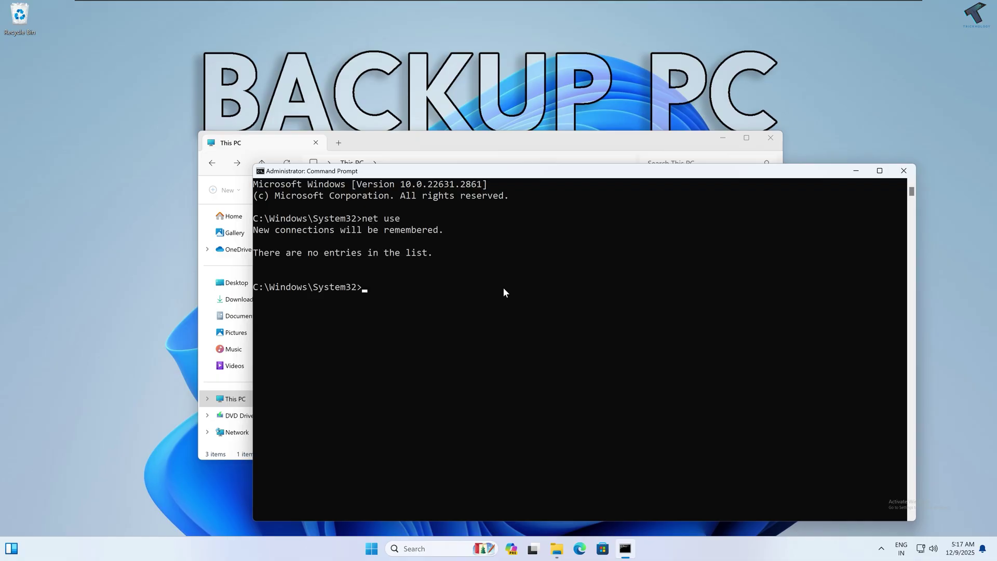
text(net user)
key(Return)
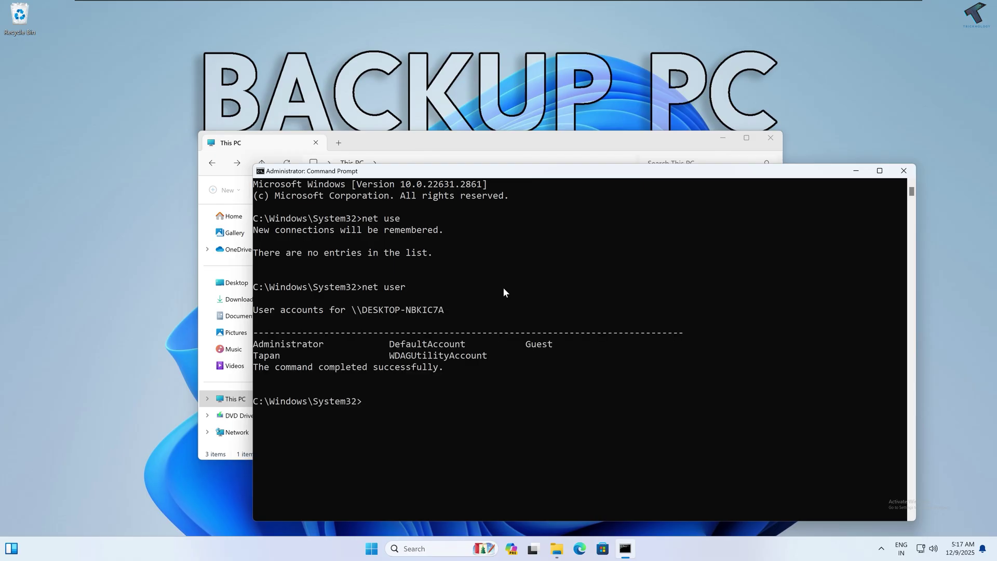
drag(577, 365, 253, 344)
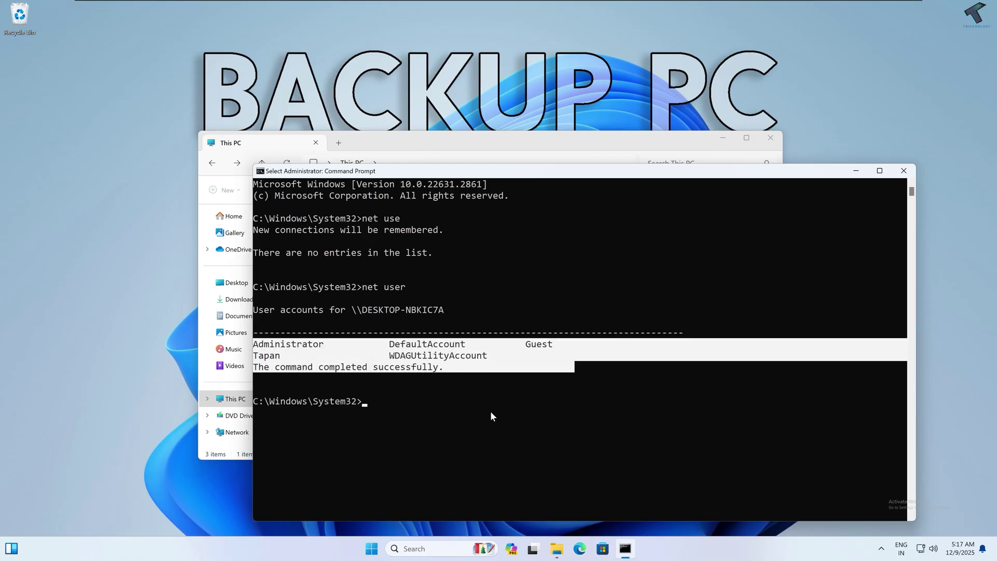
key(ctrl+c)
Step: Create the local user test with a password via net user /ADD and verify it appears
text(ne)
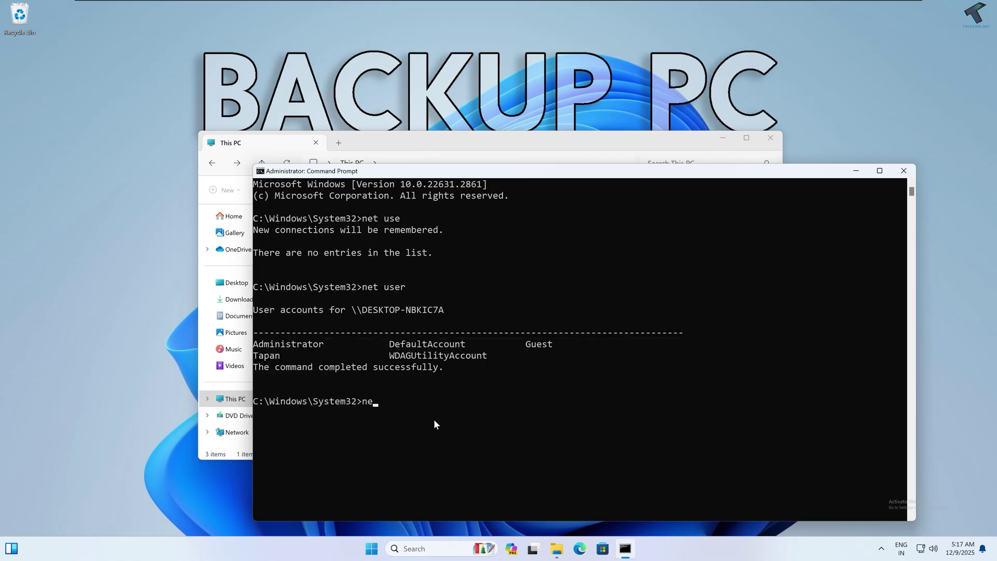
text(t user test 123)
drag(439, 403, 451, 403)
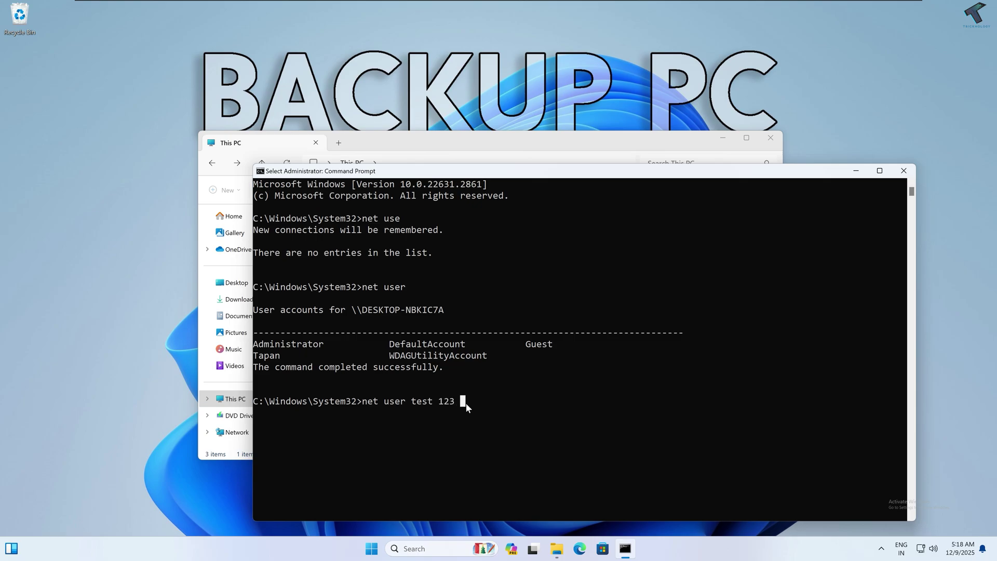
right_click(466, 403)
key(Return)
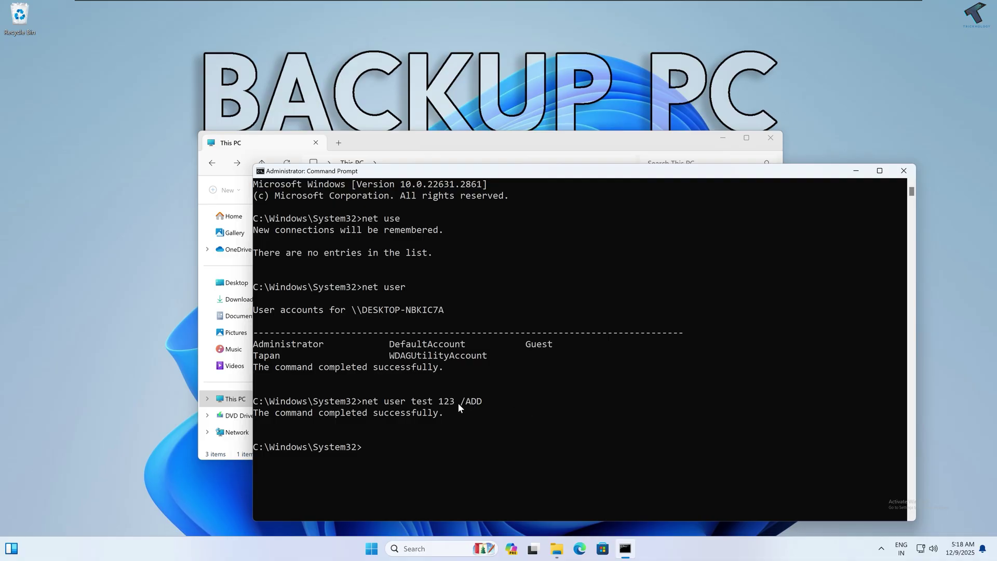
text(net user)
key(Return)
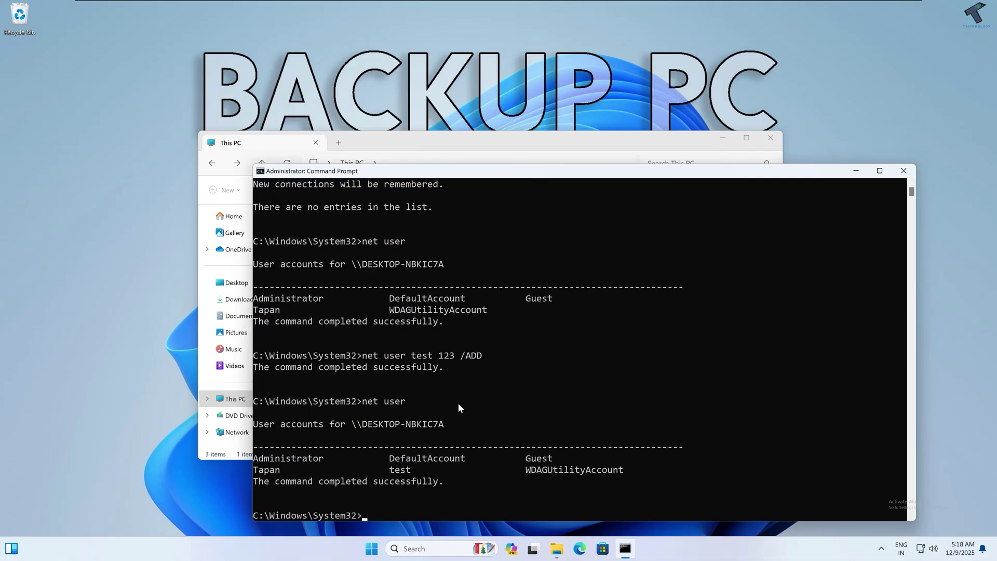
scroll(405, 446, down, 2)
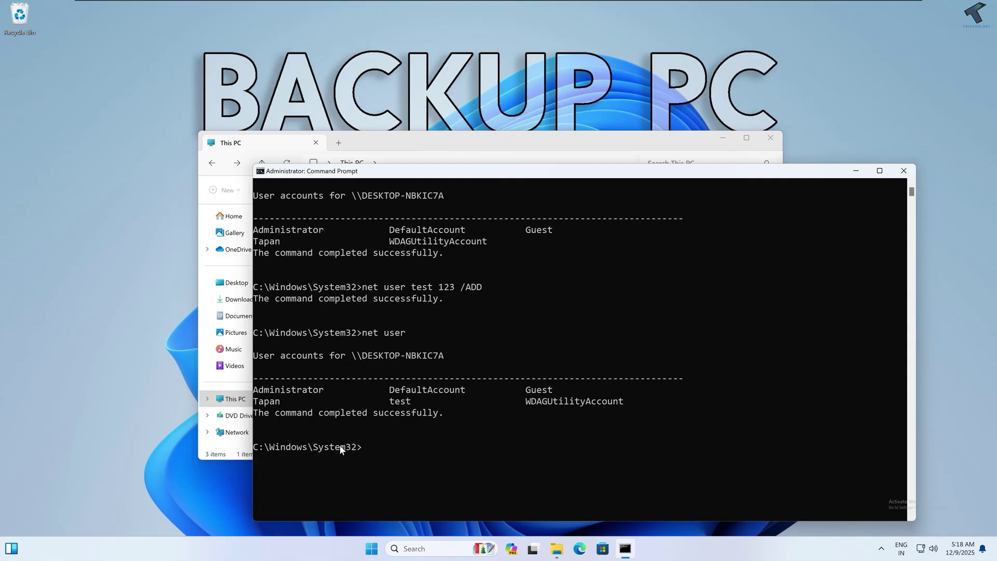
drag(390, 401, 410, 403)
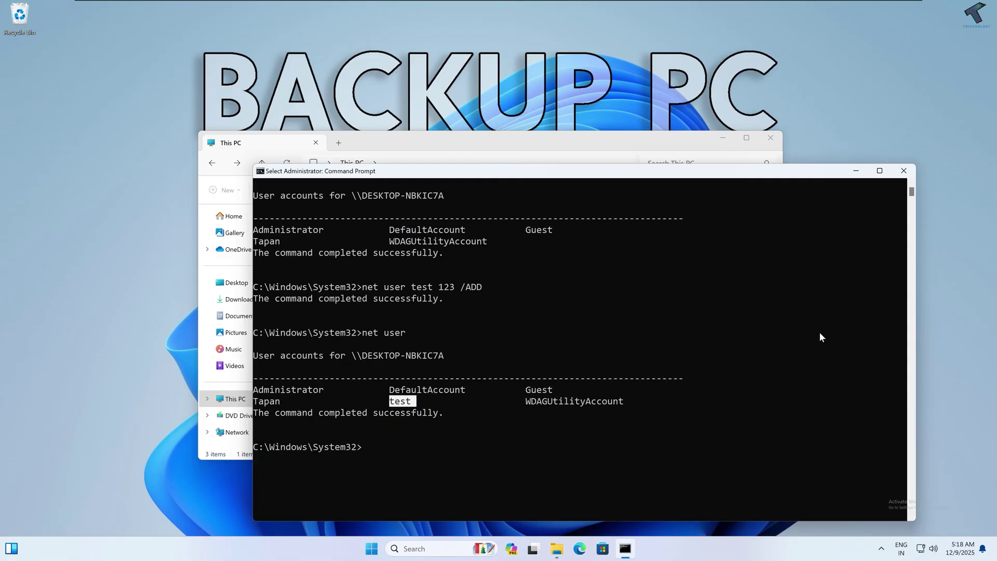
Step: Close the console and enable Share this folder in BackupDrive (E:)'s Advanced Sharing
click(904, 171)
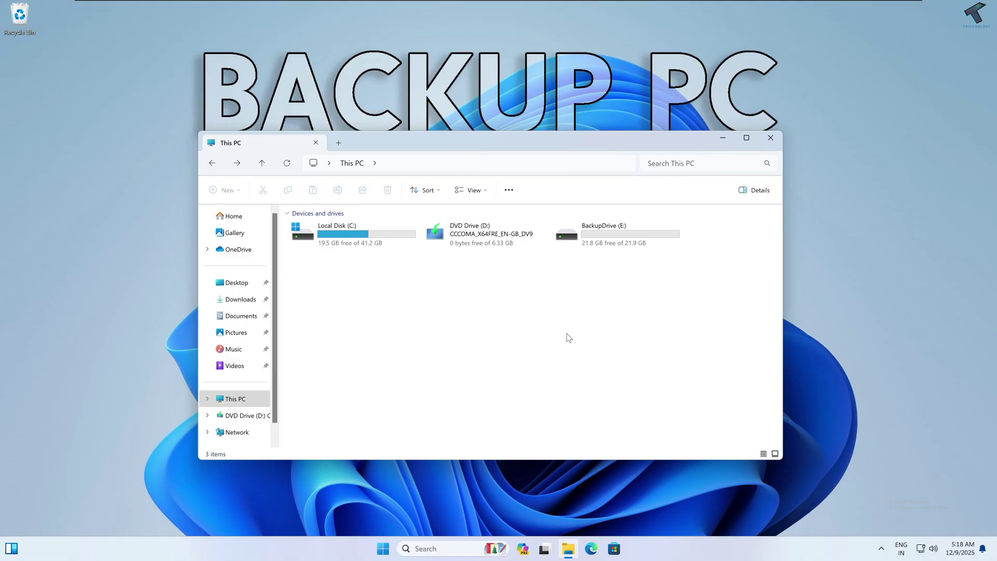
click(589, 244)
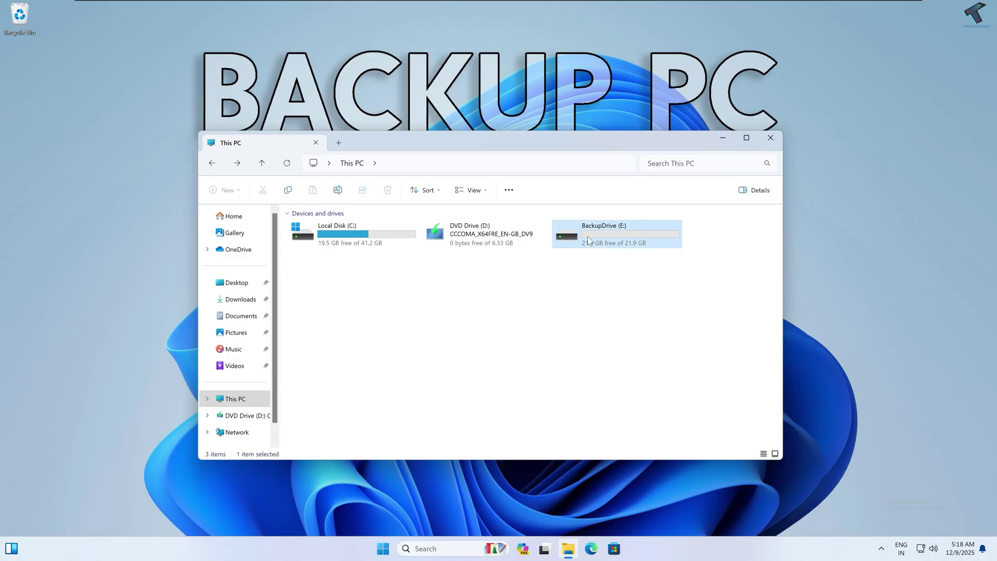
right_click(587, 235)
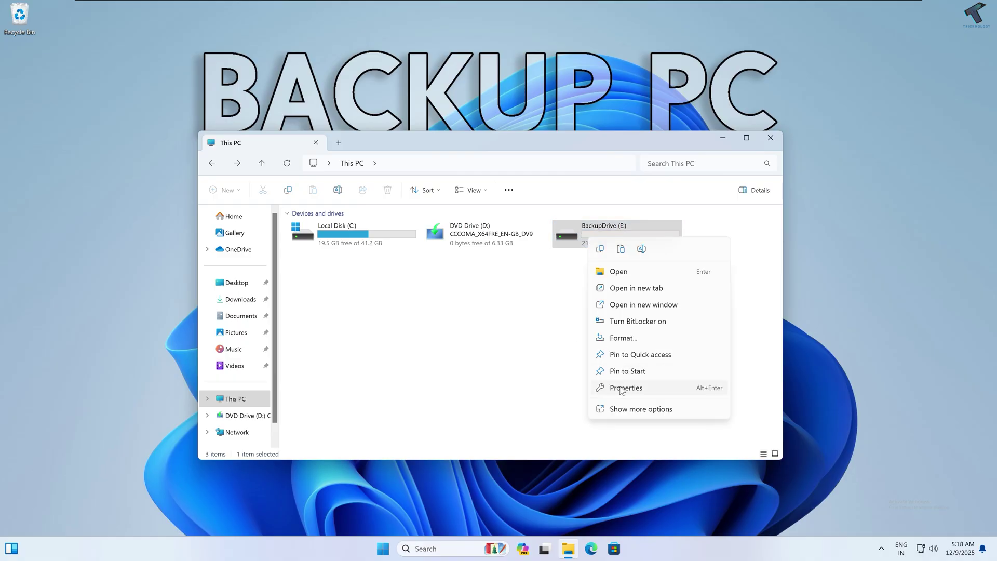
click(625, 388)
drag(858, 281, 519, 193)
click(628, 219)
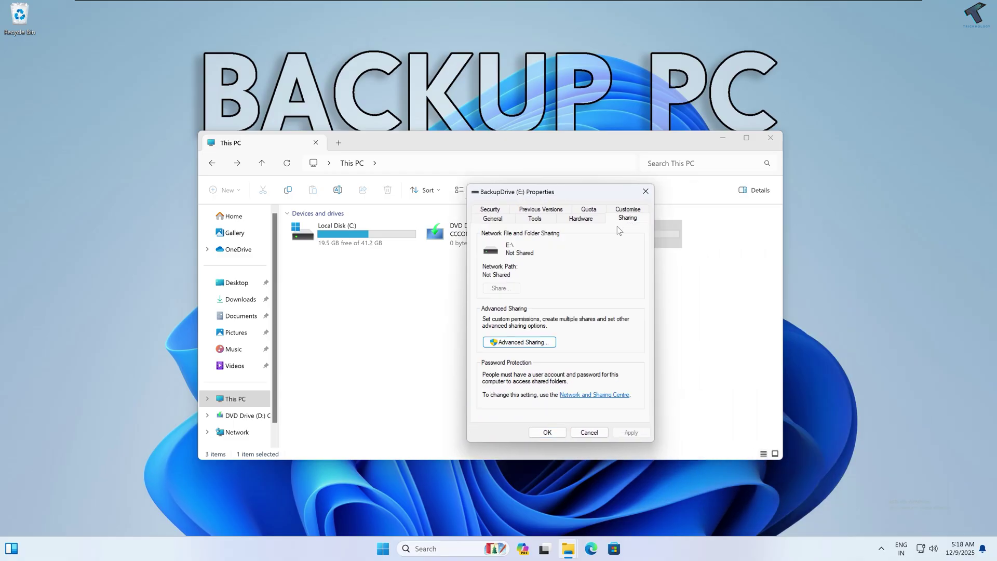
click(526, 343)
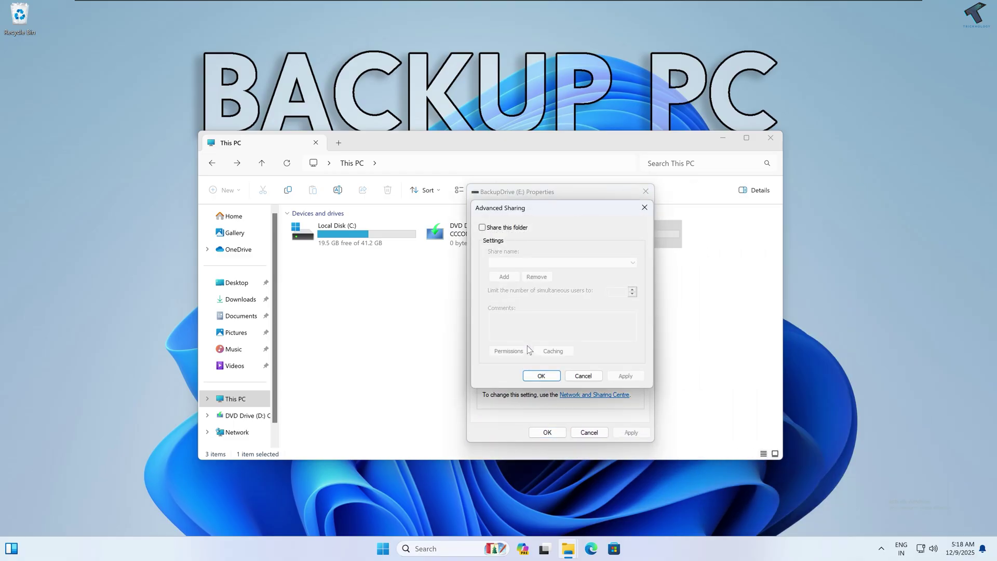
click(482, 229)
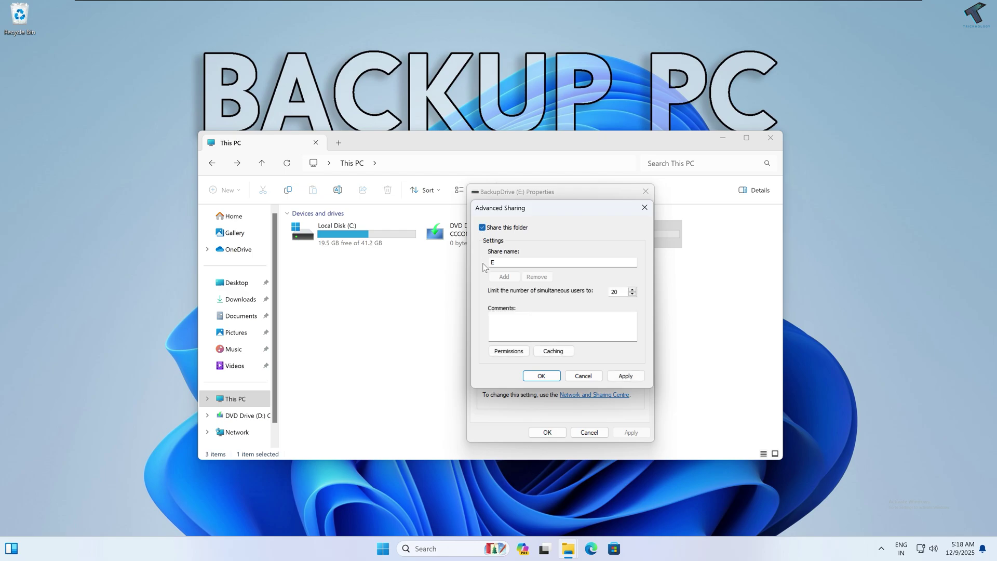
Step: Add the test account to the share permissions with Full Control and apply the sharing settings
click(500, 352)
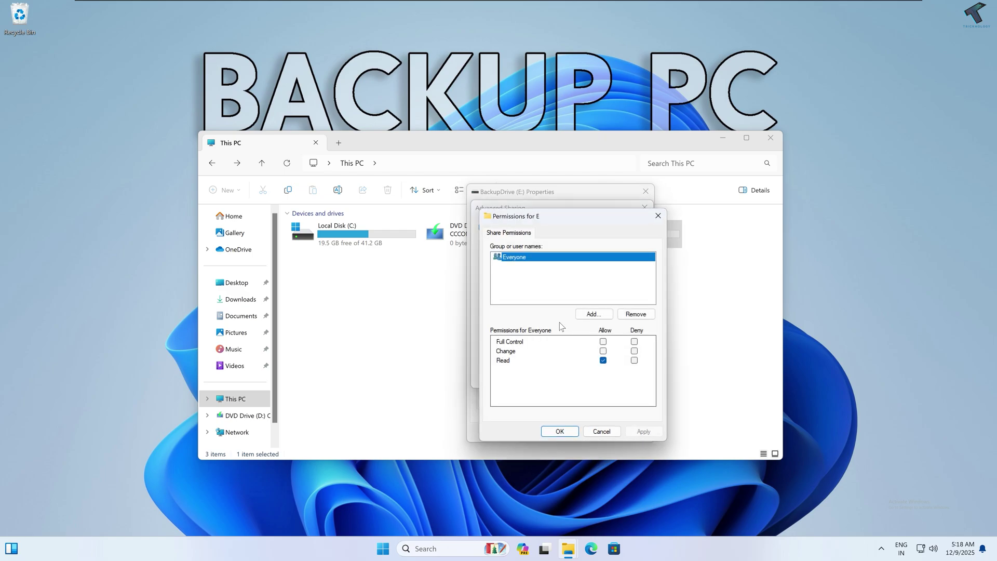
click(591, 314)
text(t)
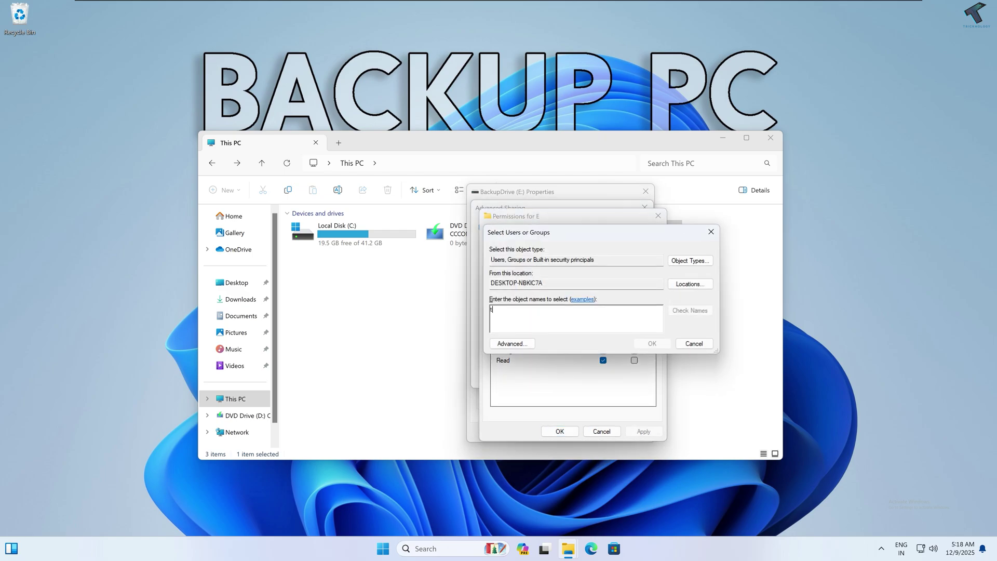
text(est)
click(684, 312)
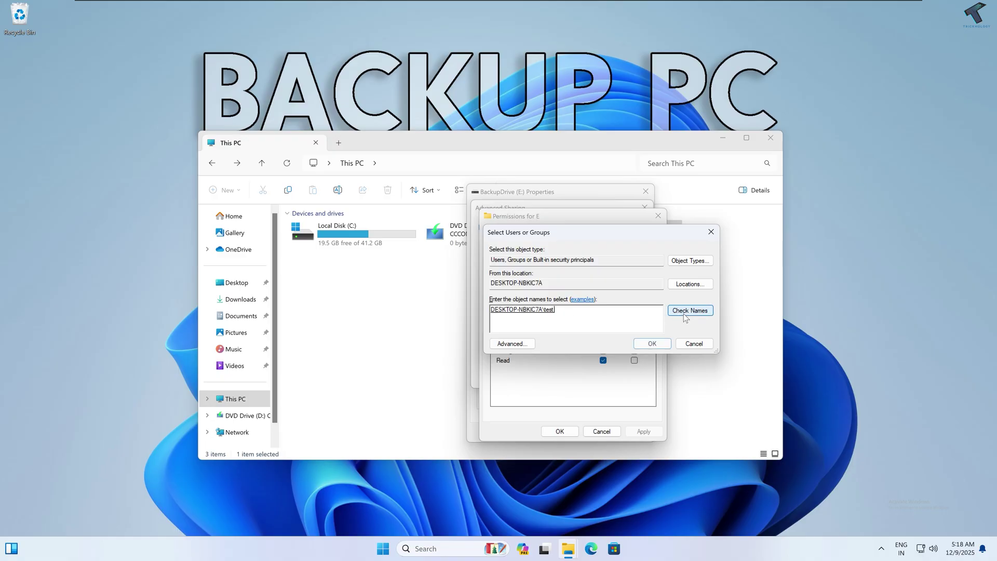
click(652, 344)
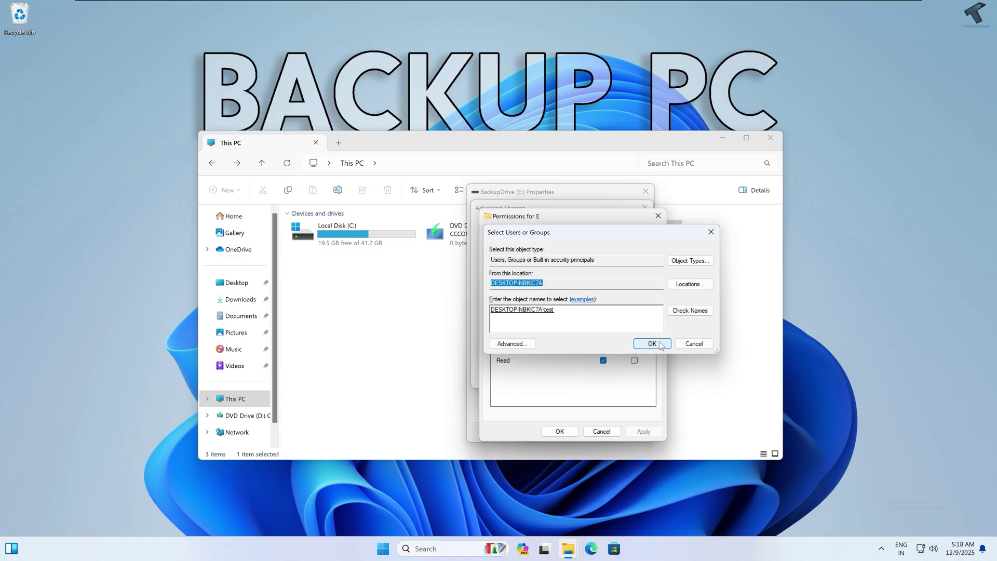
click(529, 266)
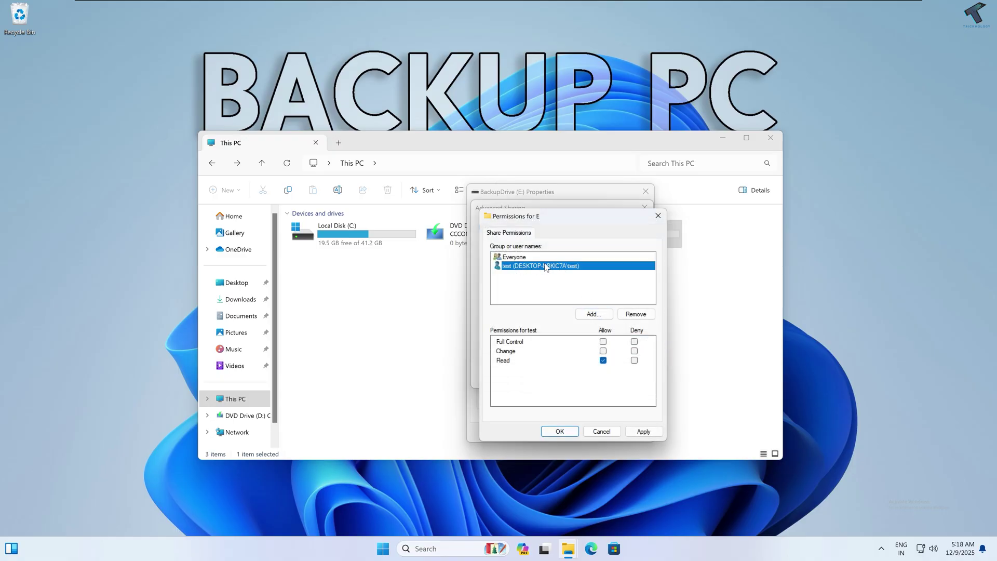
click(603, 342)
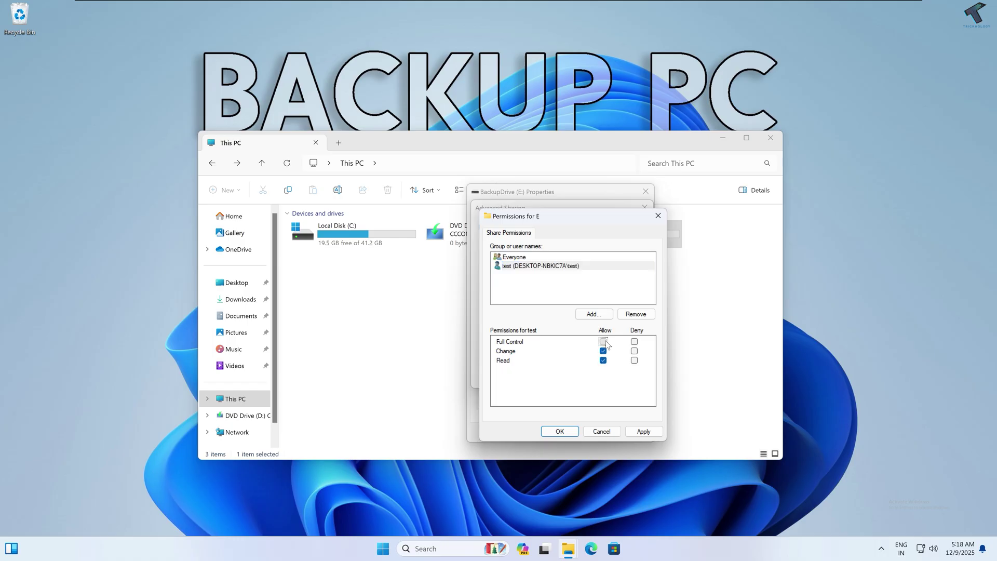
click(647, 433)
click(562, 431)
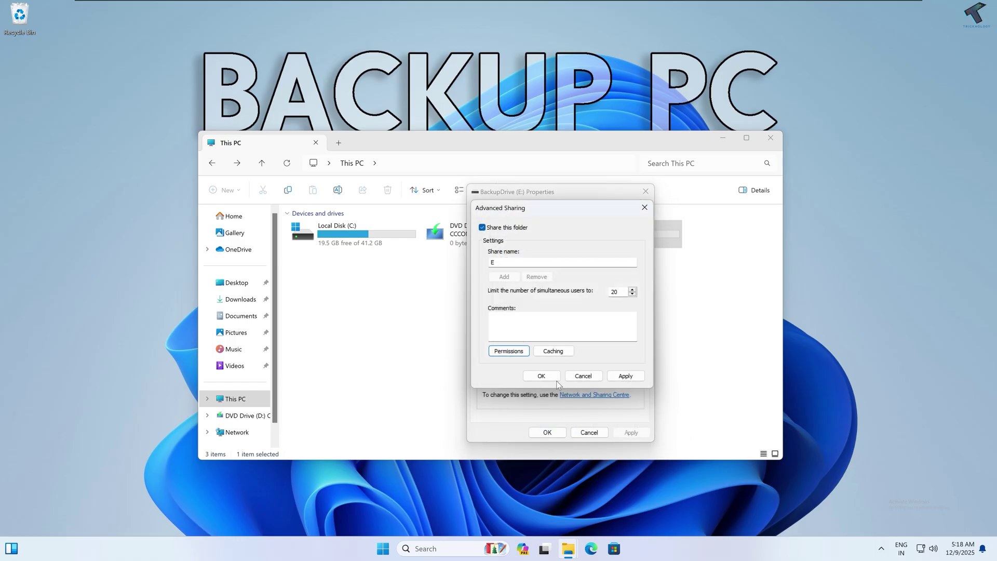
click(625, 375)
click(538, 375)
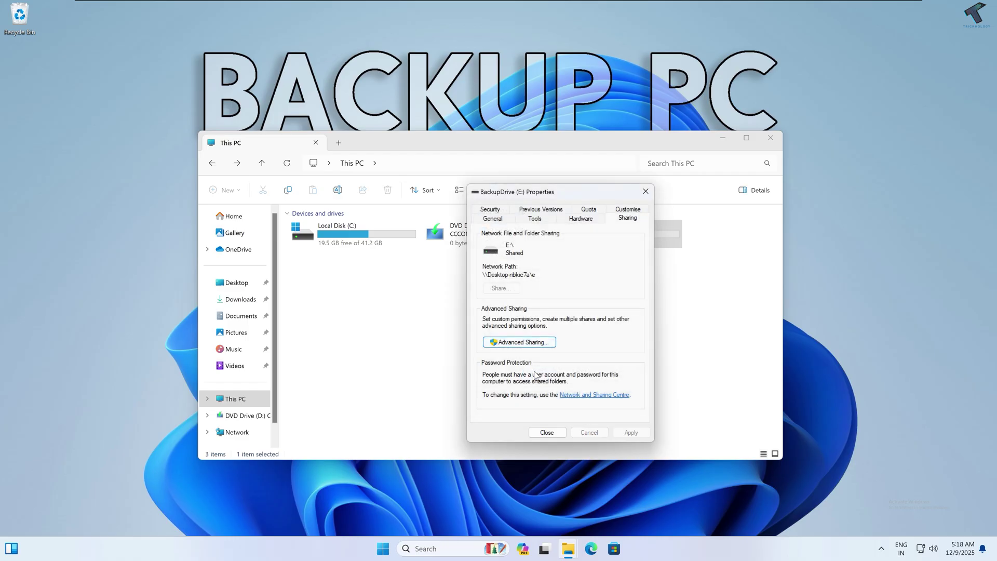
Step: Add test to BackupDrive (E:)'s Security permissions with Full control, apply, and close Properties
click(490, 211)
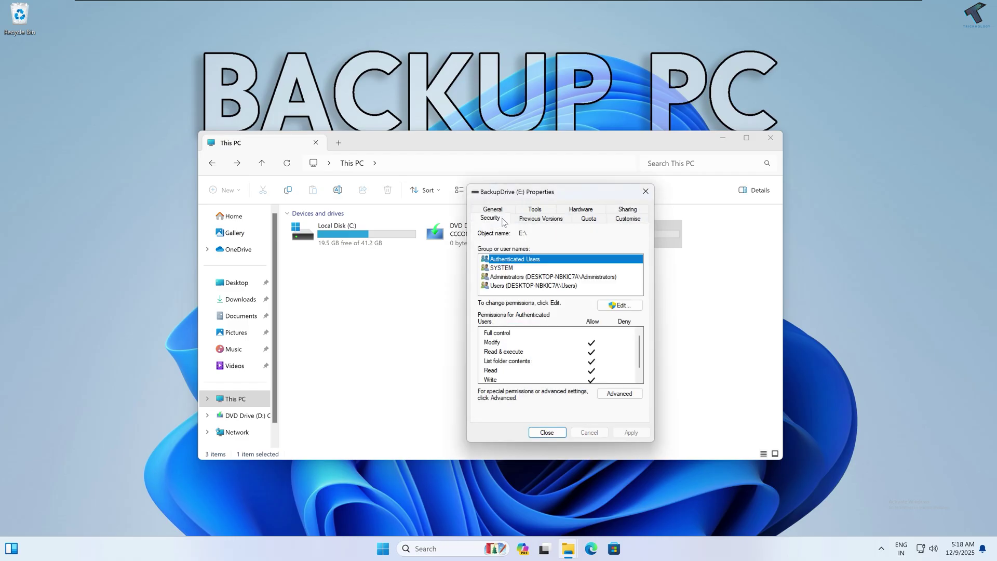
click(609, 308)
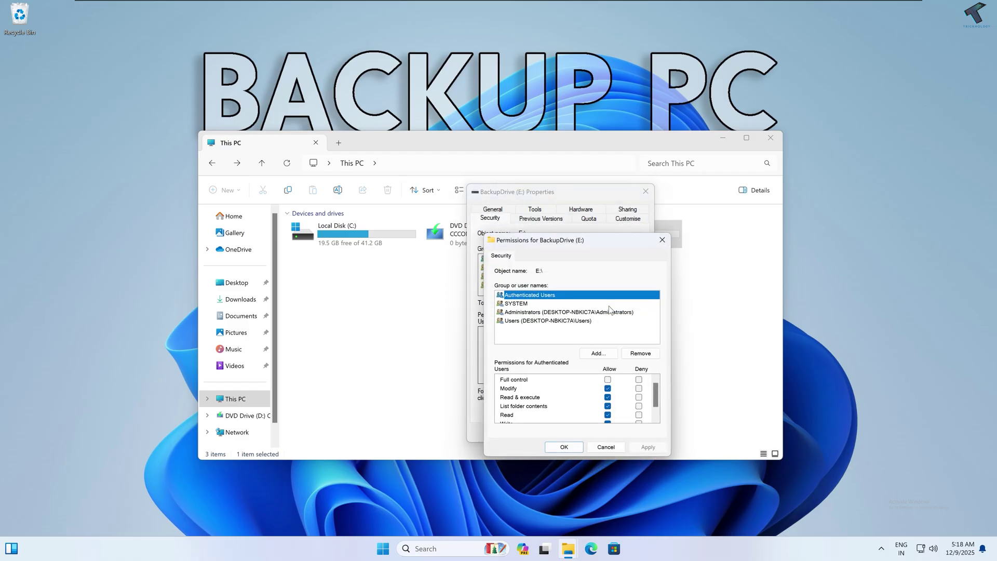
click(599, 353)
text(tes)
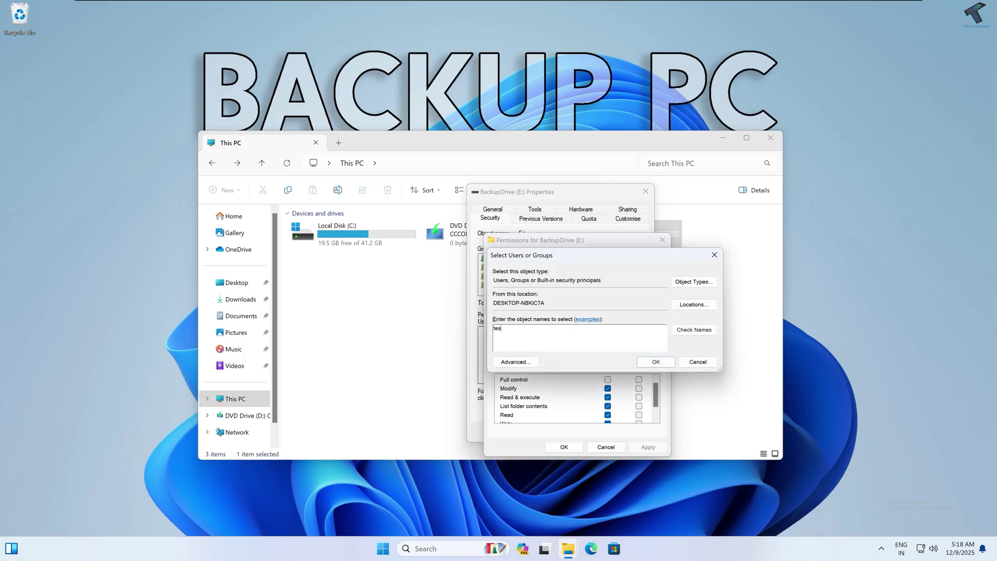
text(t)
click(676, 332)
click(655, 361)
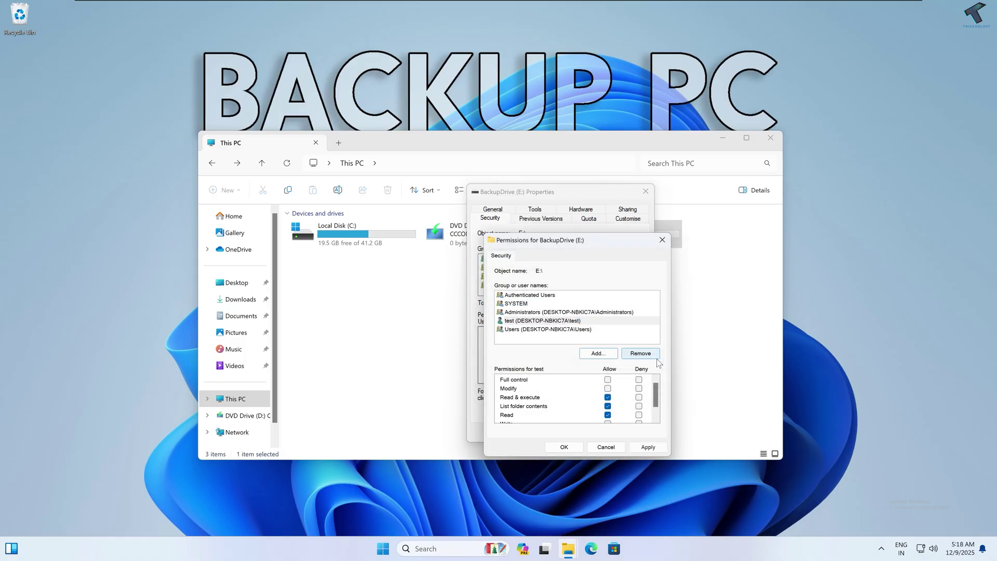
click(516, 322)
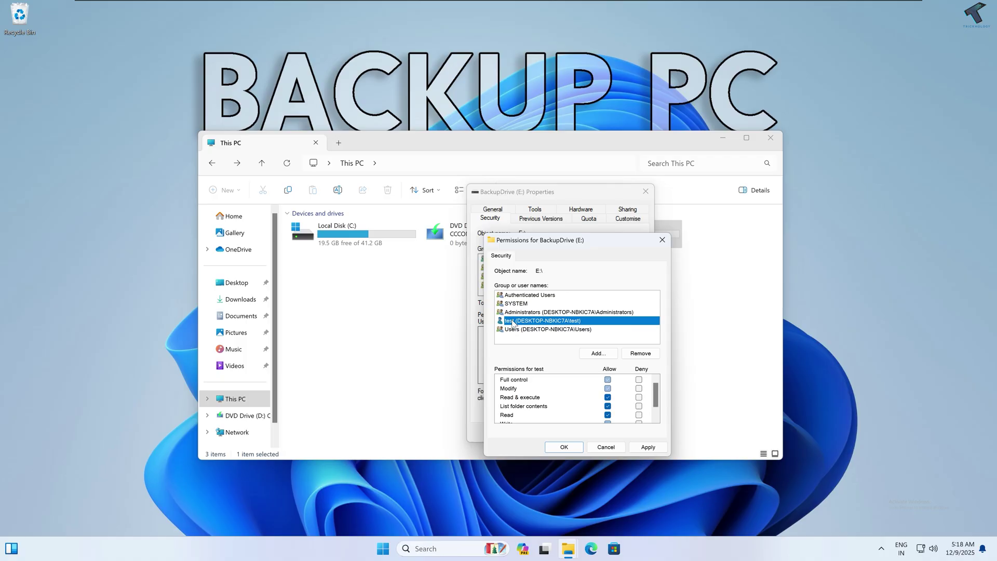
click(607, 380)
click(644, 448)
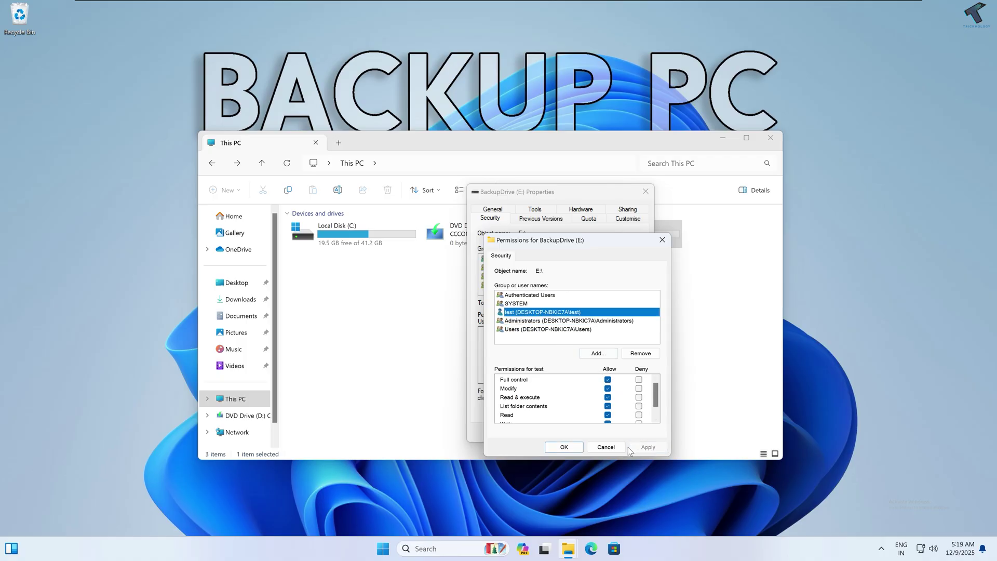
click(565, 447)
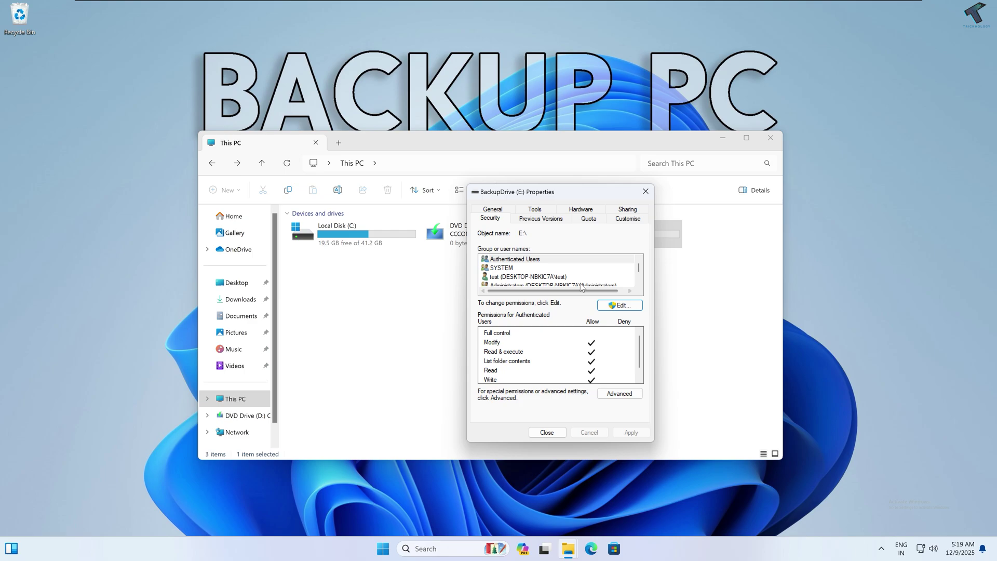
click(547, 432)
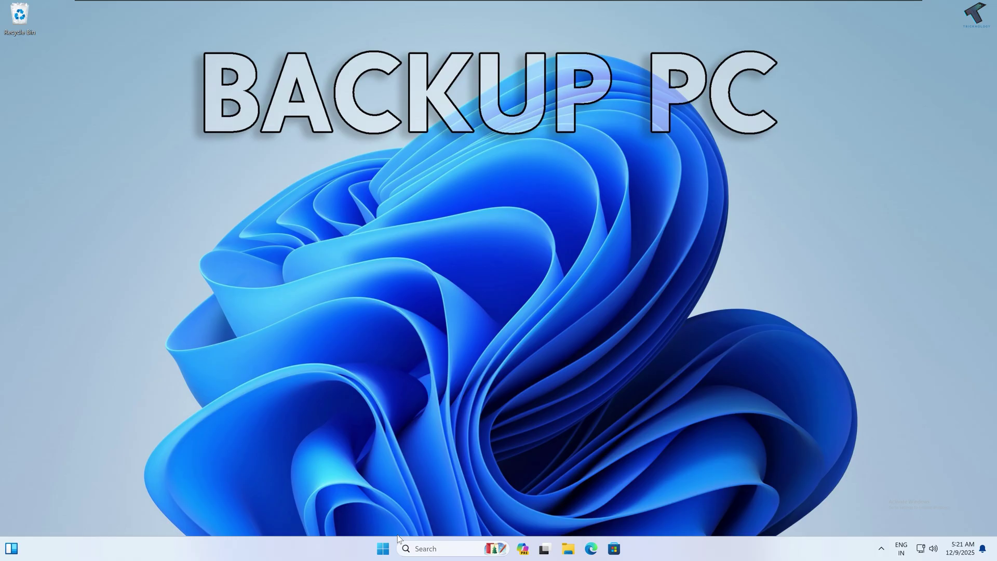
Step: Run ipconfig in a new Command Prompt and select the IPv4 address 192.168.0.121
click(385, 549)
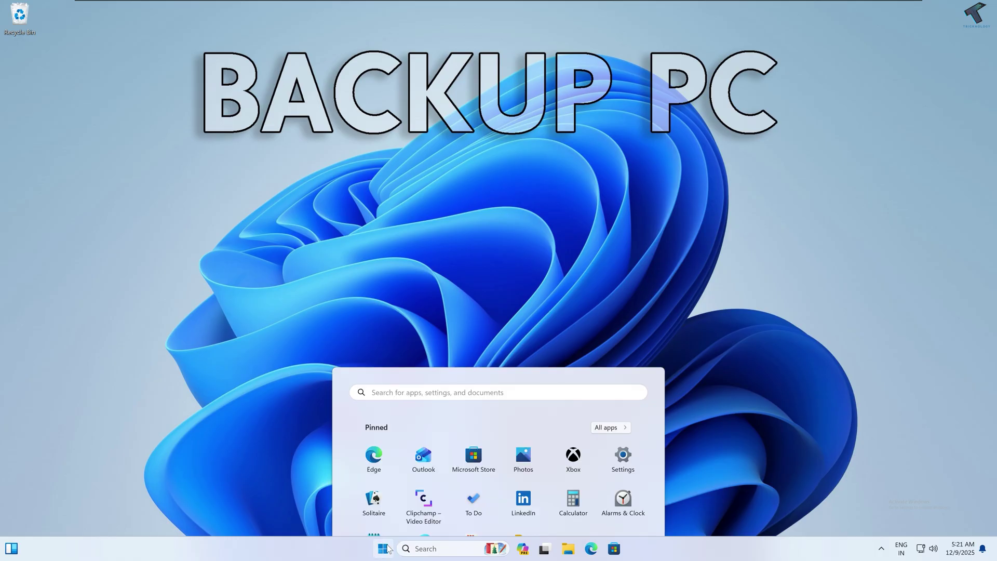
text(cmd)
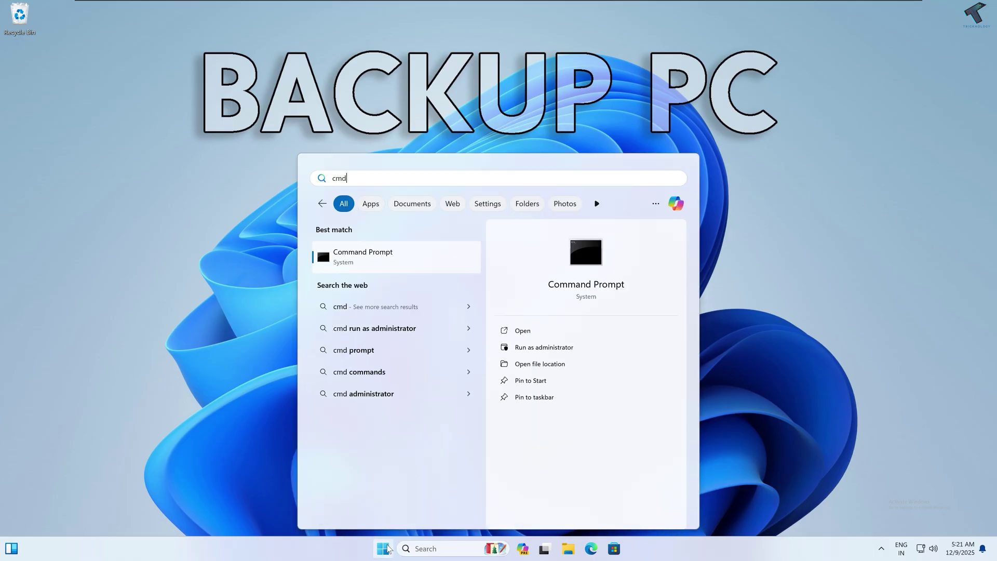
key(Return)
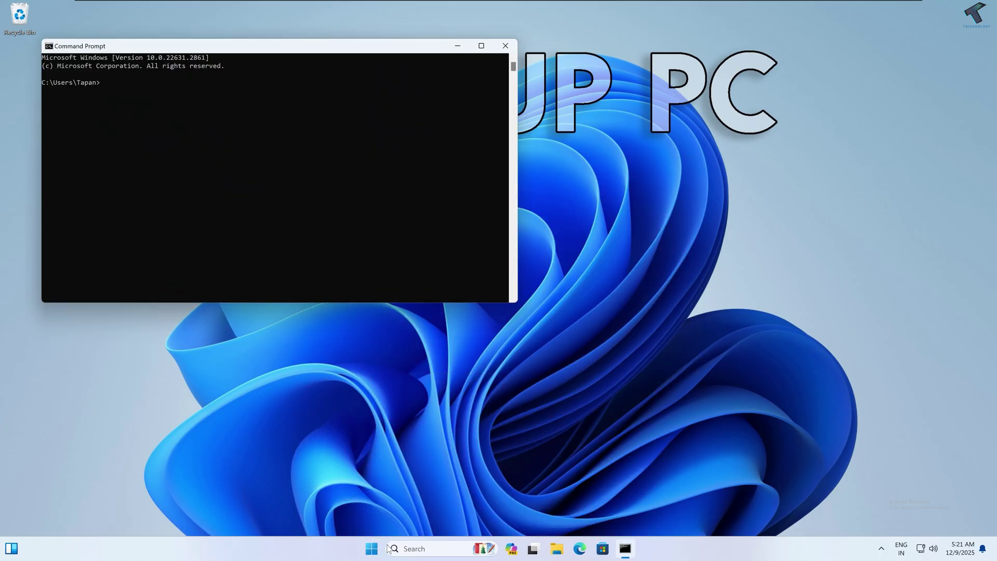
text(i)
ctrl+scroll(316, 201, up, 5)
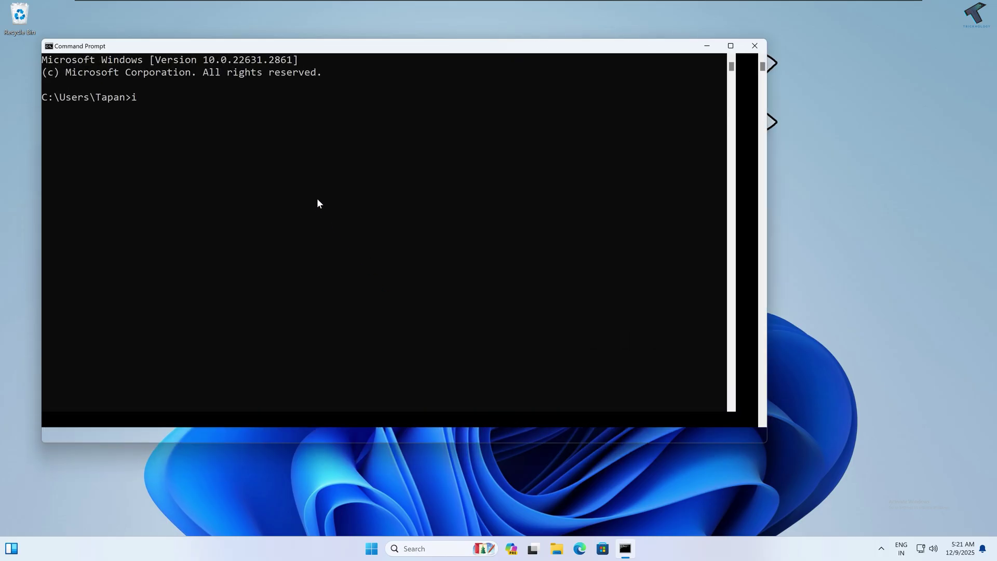
text(pconfig)
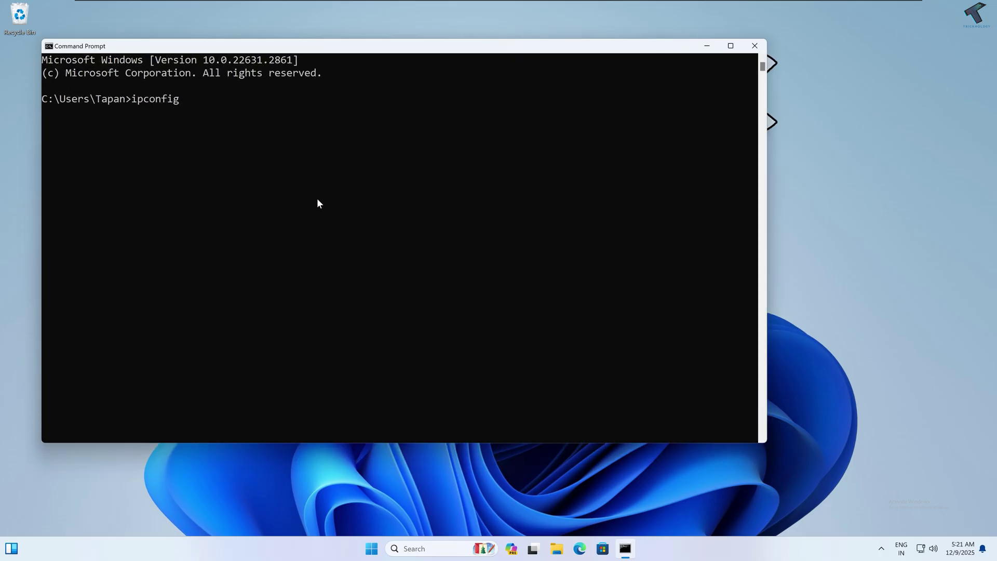
key(Return)
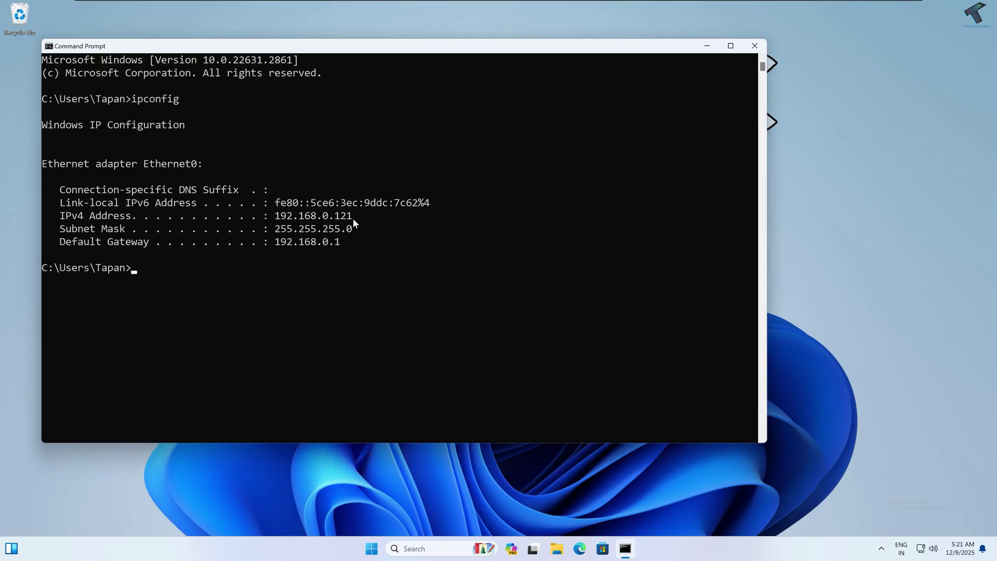
drag(352, 217, 274, 218)
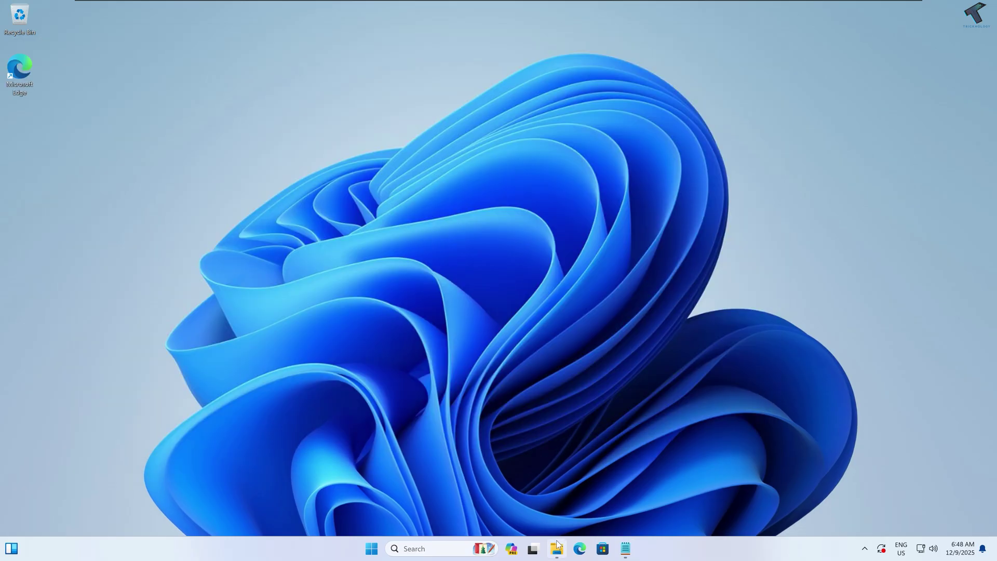
Step: View New Volume (E:)'s files as a list in File Explorer, then go back to This PC
click(557, 548)
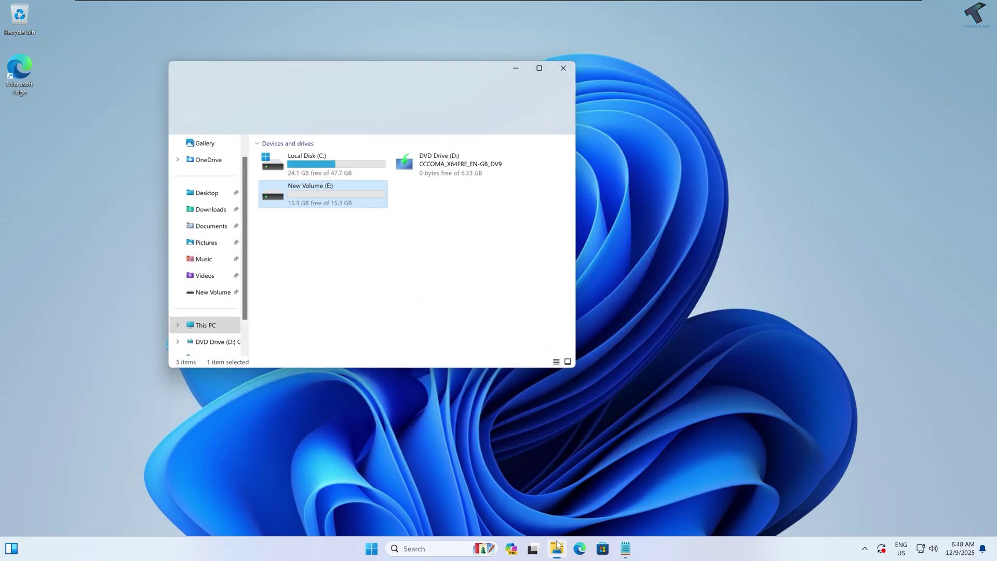
drag(405, 82, 511, 108)
double_click(408, 218)
right_click(552, 253)
mouse_move(581, 261)
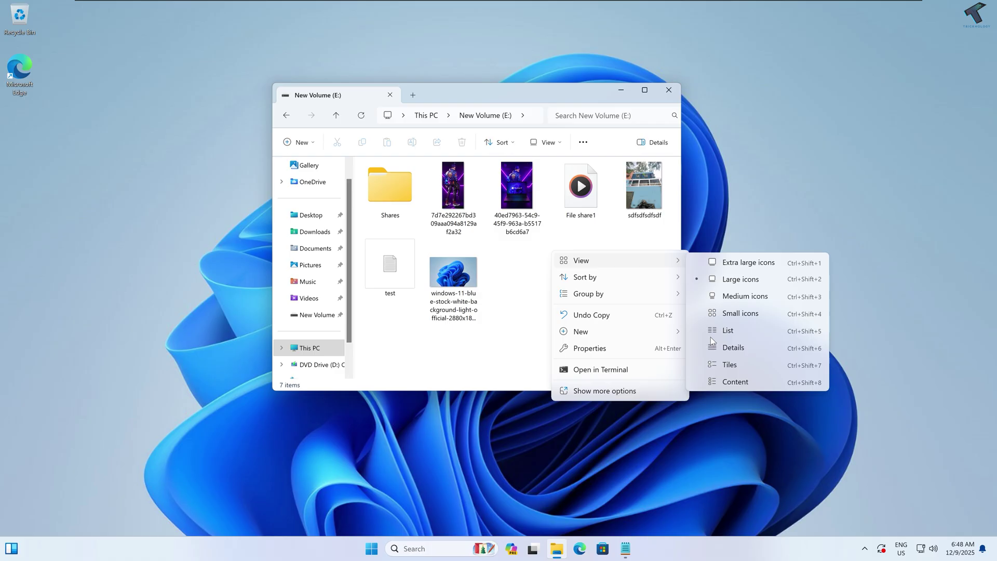
click(732, 329)
click(310, 348)
click(486, 281)
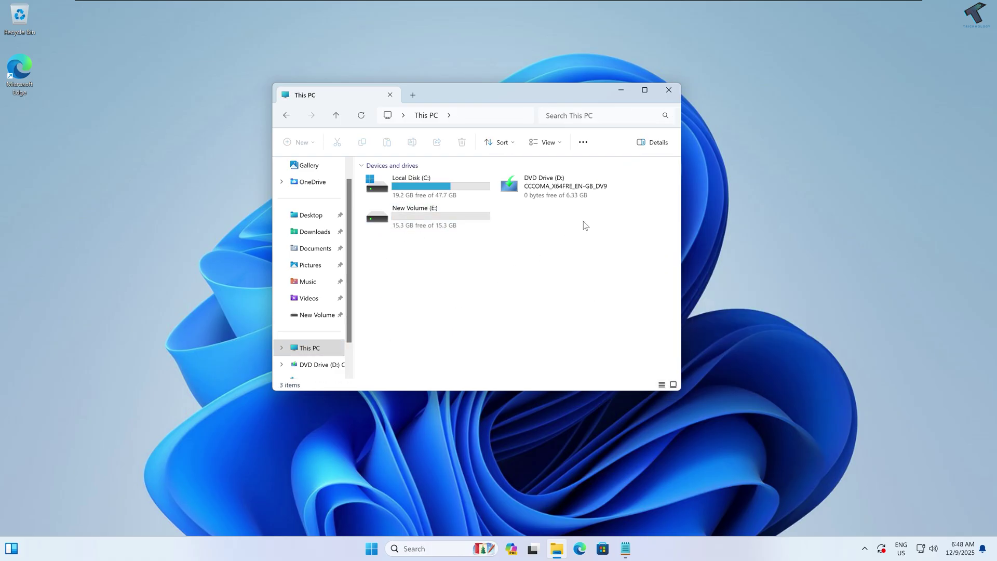
Step: Map the share \\192.168.0.121\e as network drive Z:
click(583, 142)
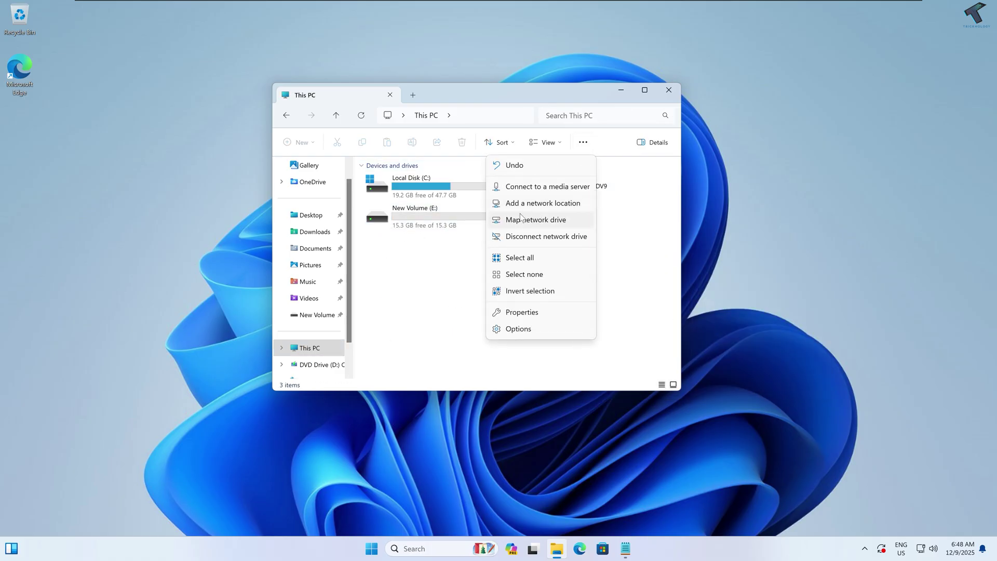
click(539, 221)
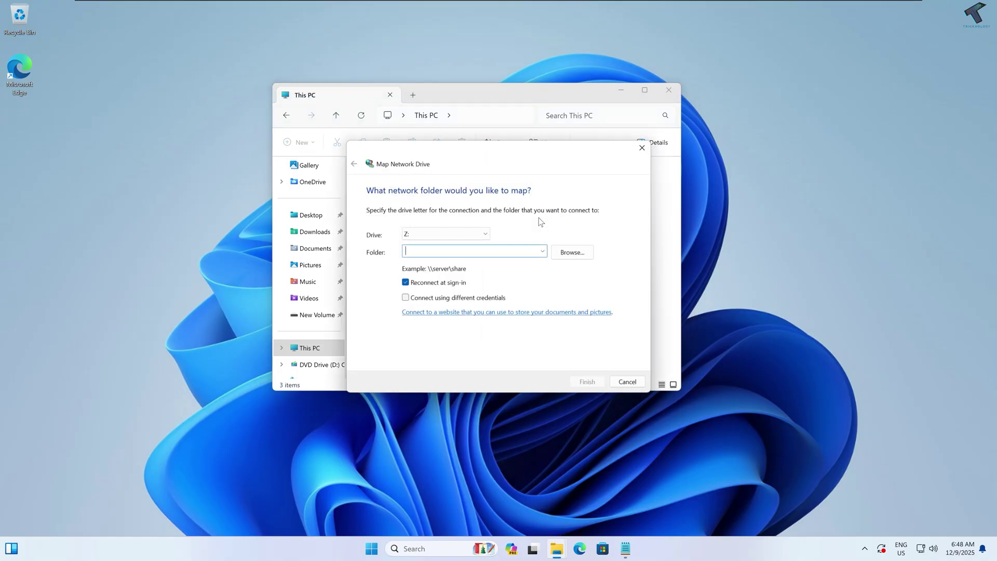
text(\\192.168.)
text(0.121\)
click(572, 252)
click(428, 245)
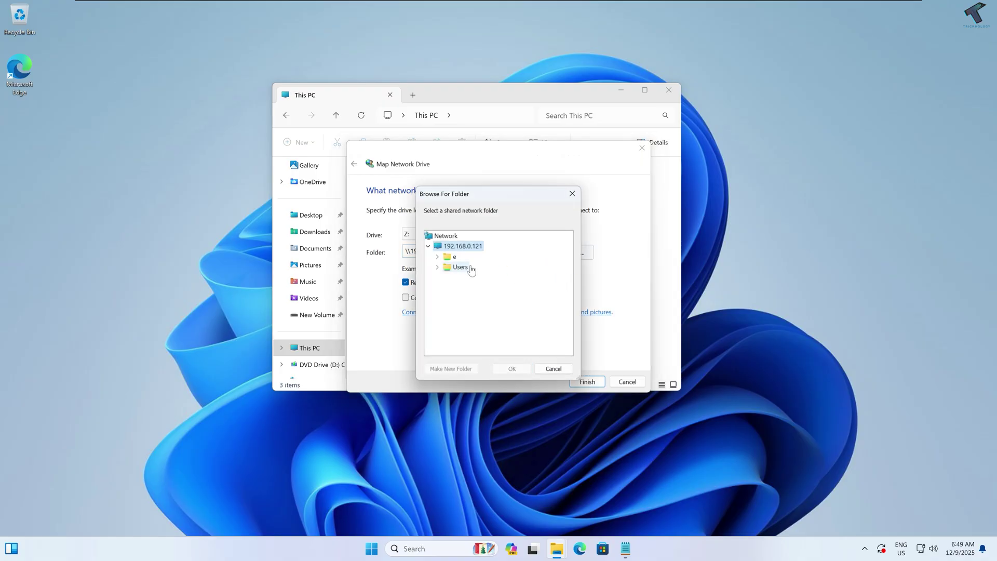
click(448, 258)
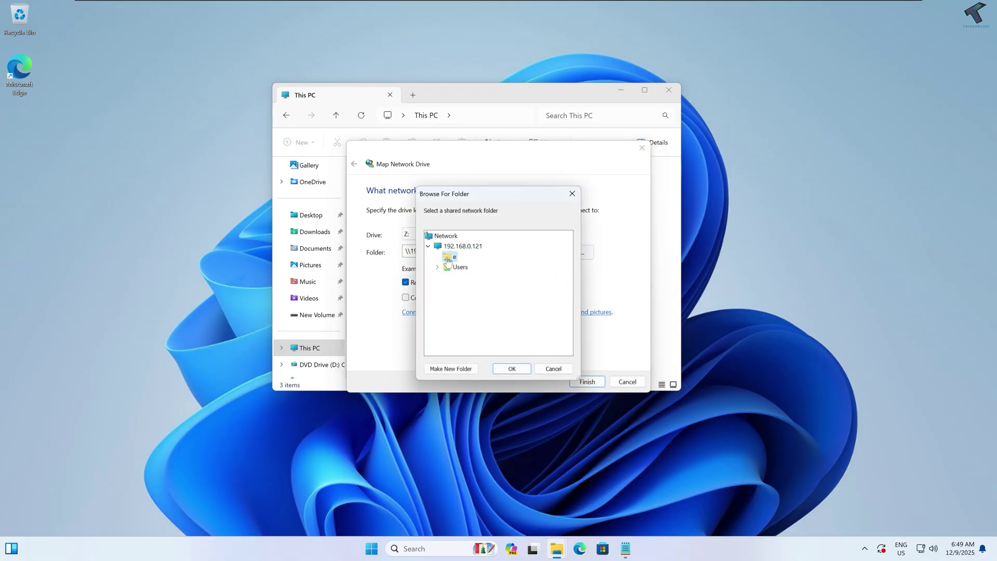
click(523, 368)
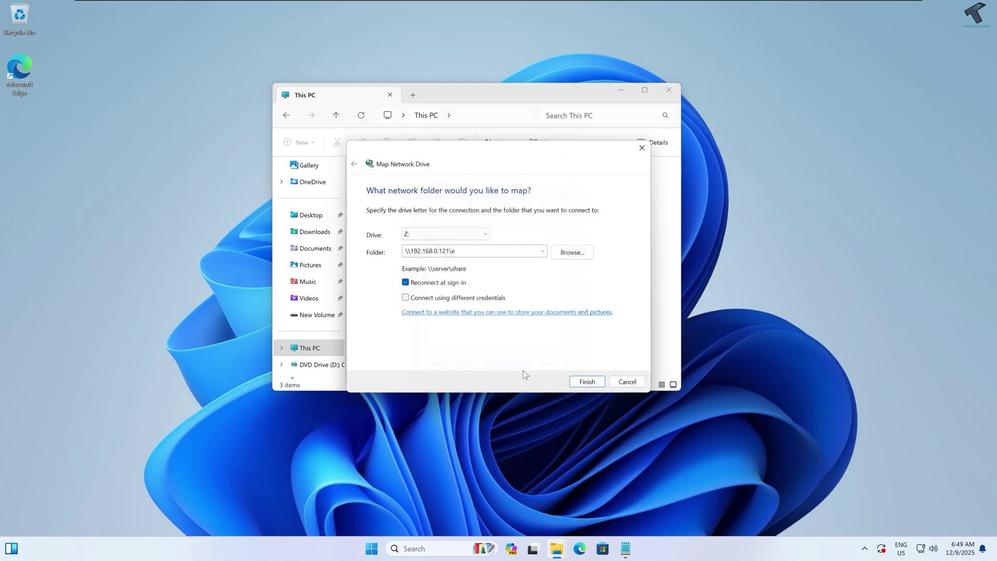
click(593, 385)
click(782, 112)
click(453, 250)
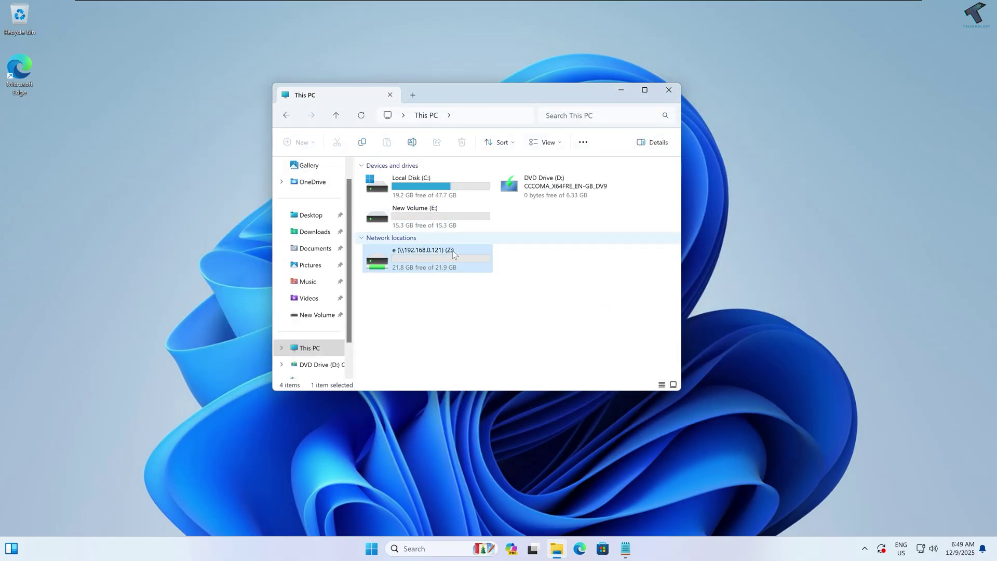
Step: Paste the backup batch script into a new Notepad window
click(626, 548)
key(ctrl+v)
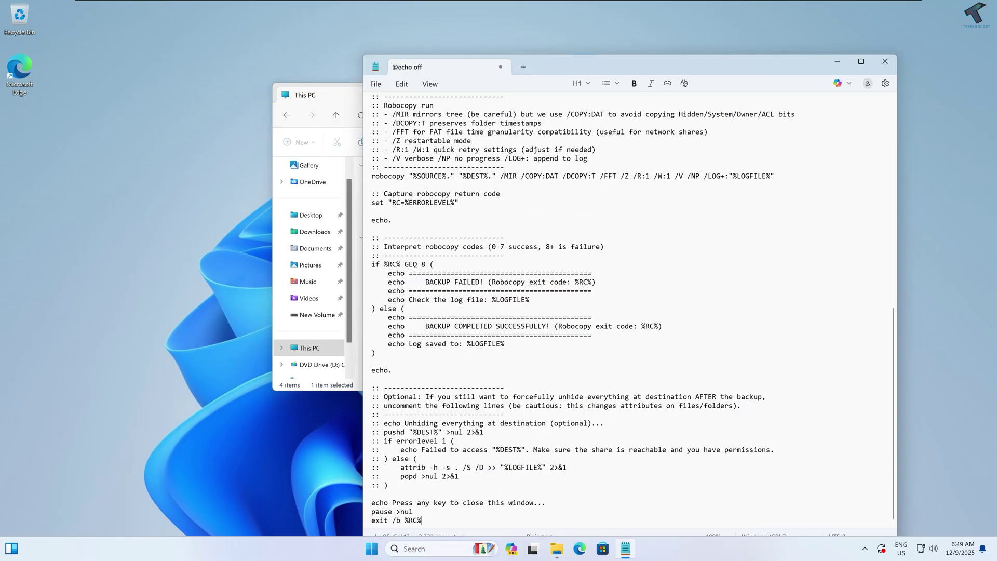
scroll(633, 315, up, 1)
scroll(633, 312, up, 15)
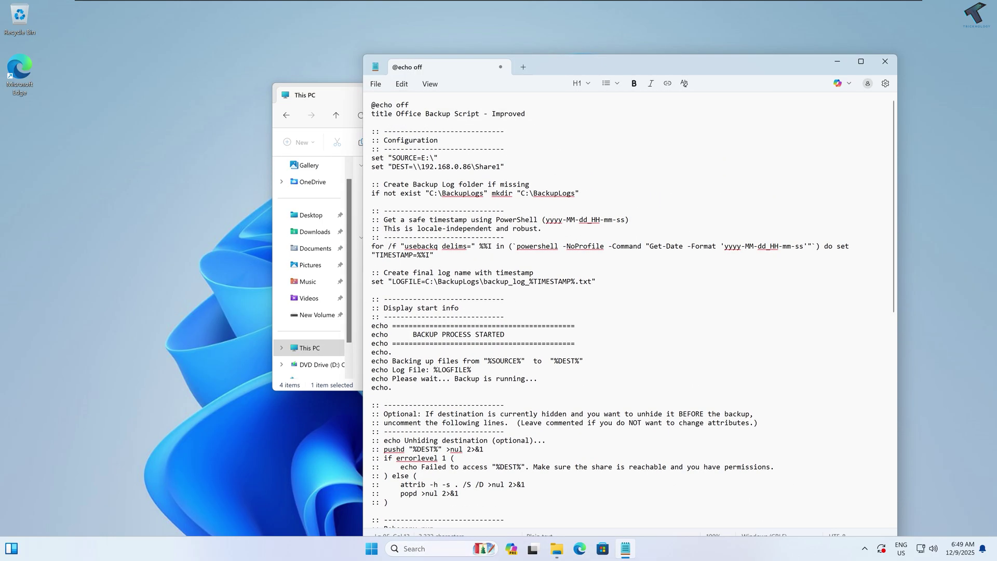
mouse_move(563, 72)
mouse_down()
mouse_move(588, 68)
mouse_move(579, 64)
mouse_up()
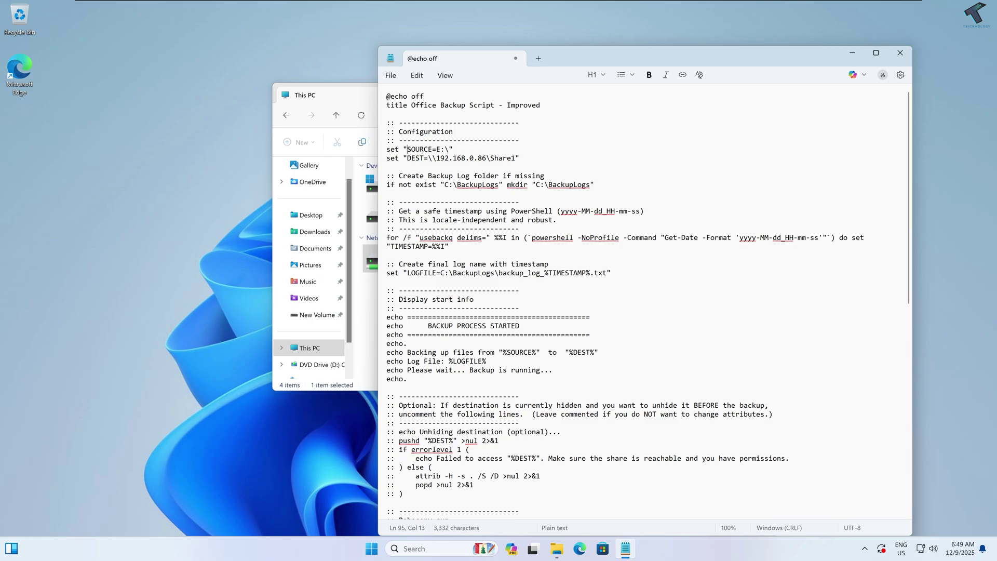
Step: Check the SOURCE=E:\ line against New Volume (E:) in Explorer, then select the DEST share path
drag(407, 149, 451, 149)
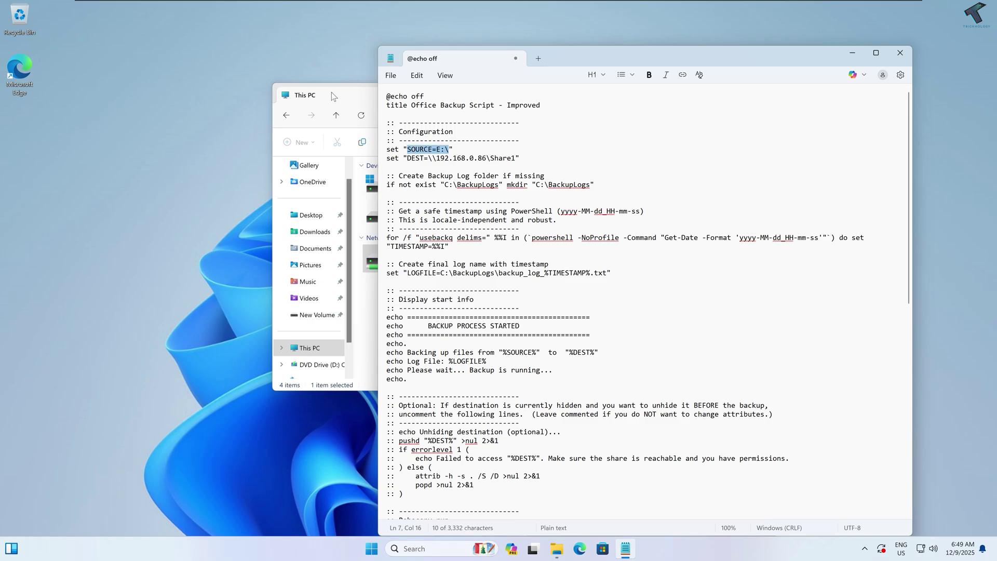
click(332, 95)
drag(478, 89, 208, 94)
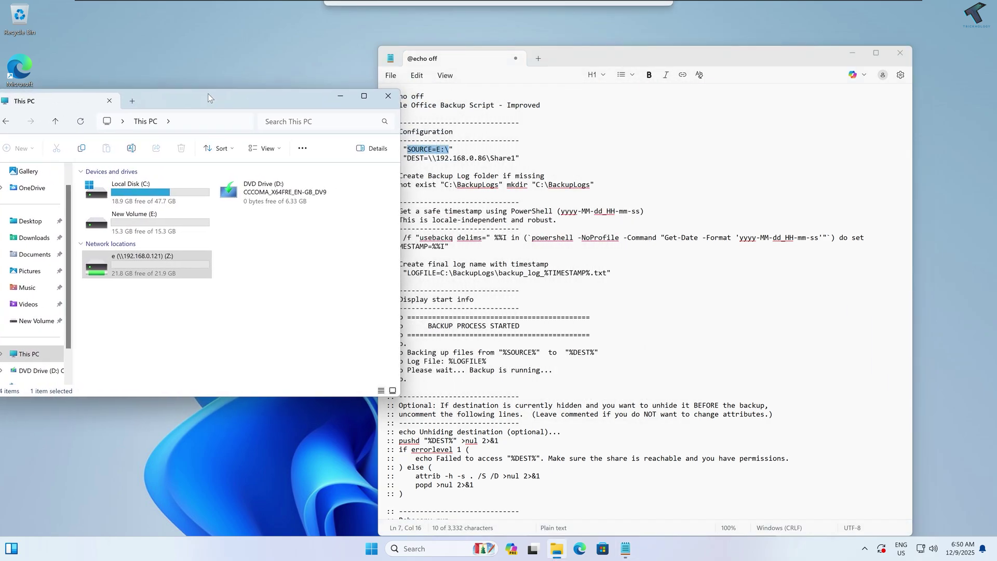
click(150, 222)
drag(154, 101, 164, 102)
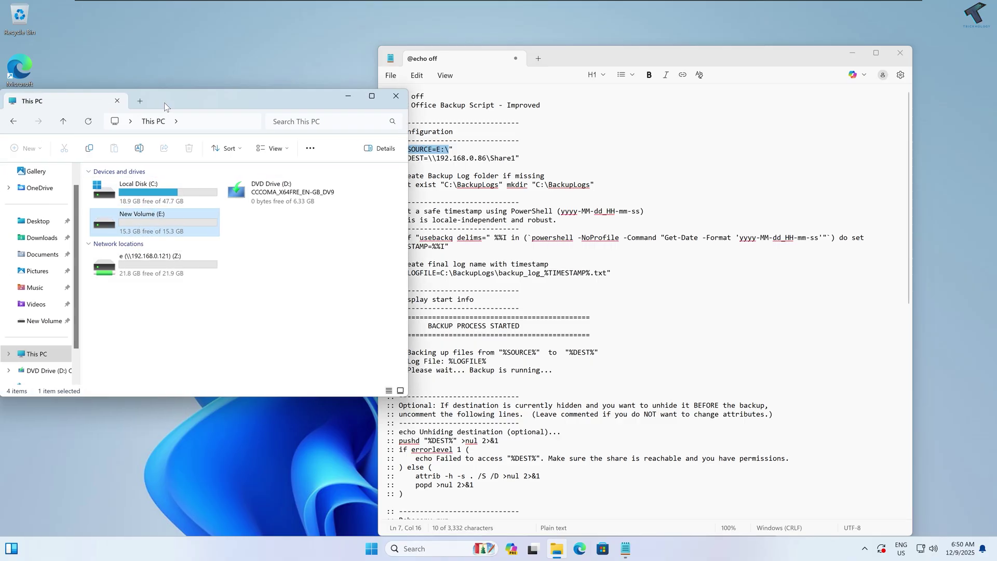
double_click(170, 223)
click(259, 121)
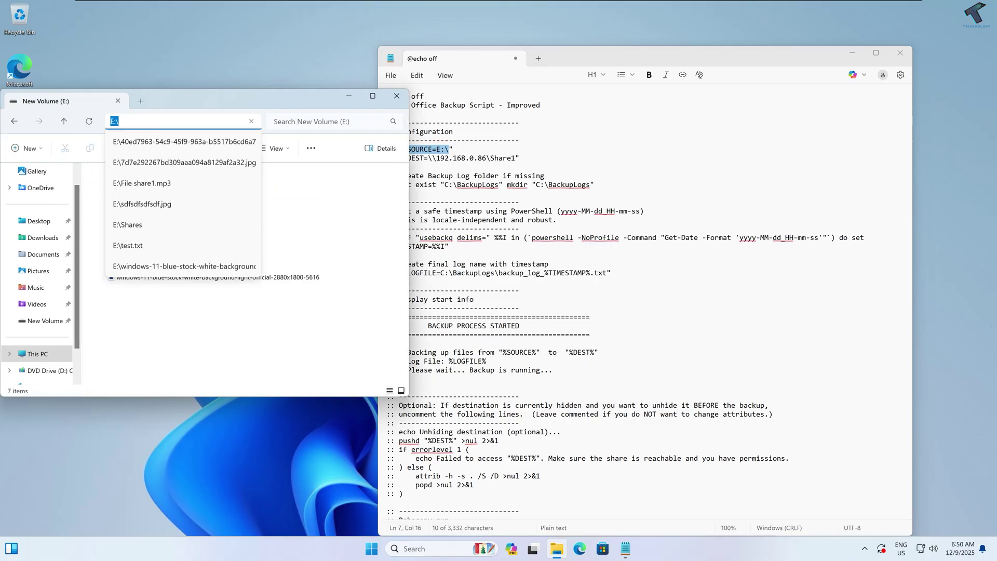
click(445, 149)
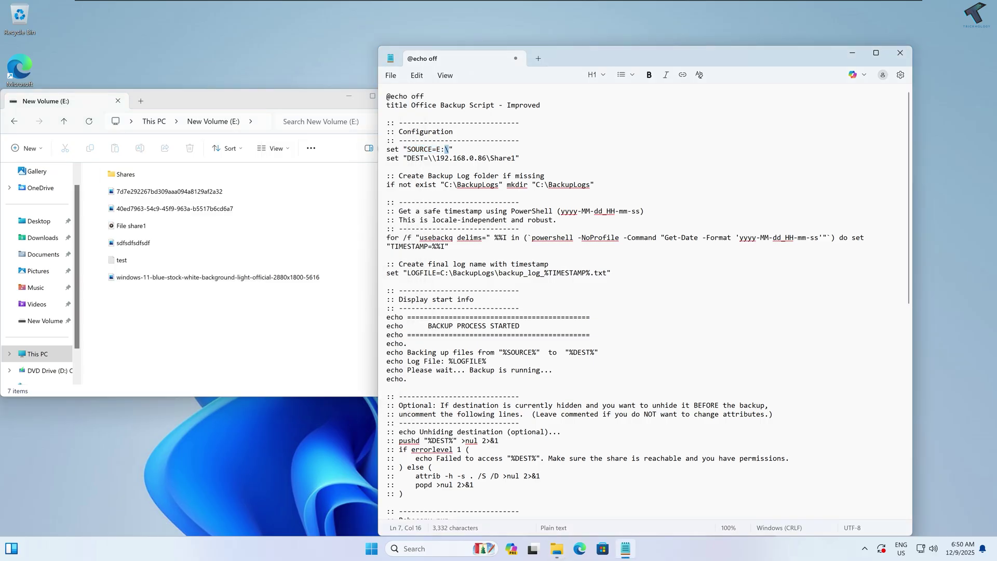
drag(445, 149, 439, 149)
click(449, 149)
drag(407, 158, 511, 157)
Step: Open the shared folder e on 192.168.0.121 in Explorer and copy its network path
click(519, 157)
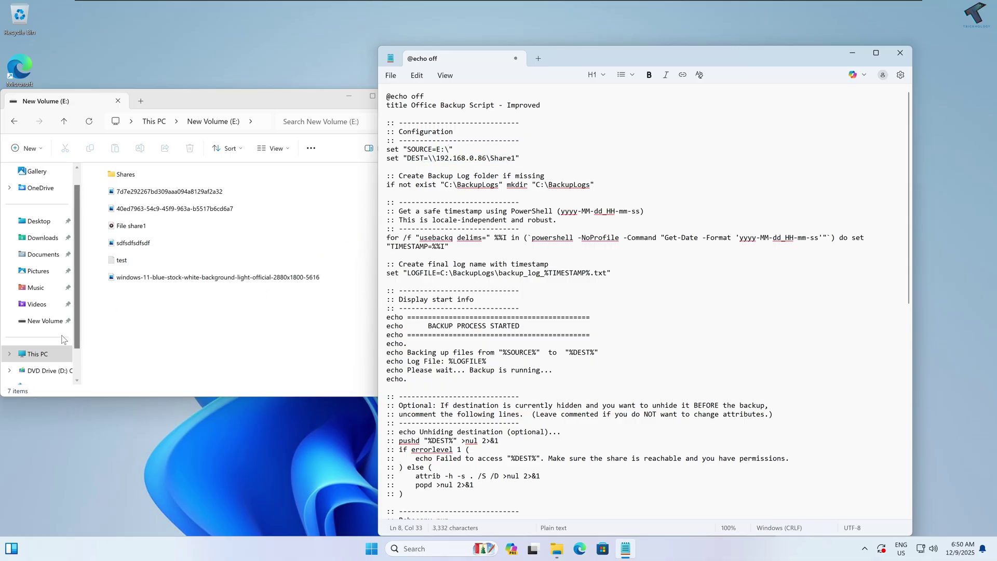
click(49, 348)
click(231, 123)
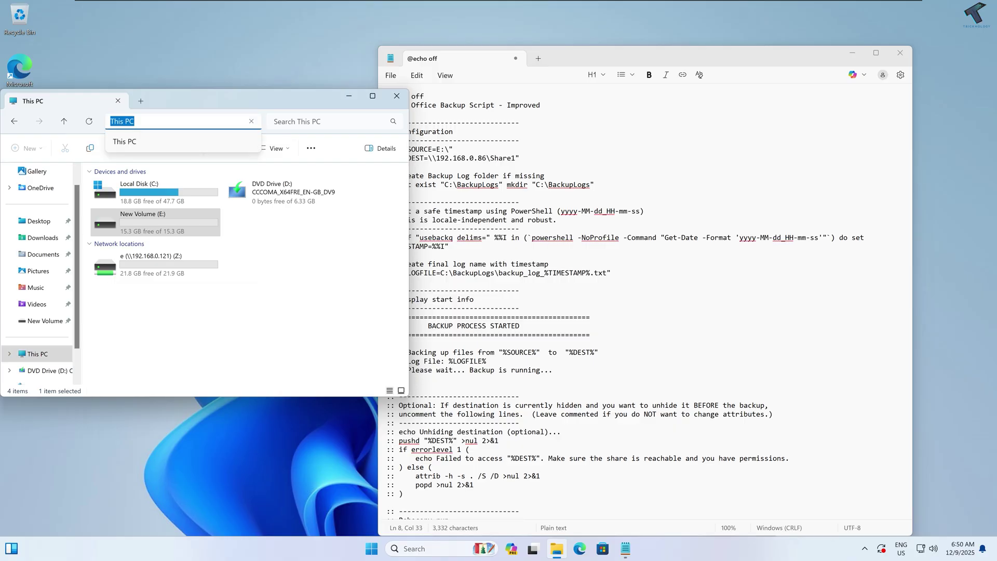
text(\192.168.0.121)
key(Return)
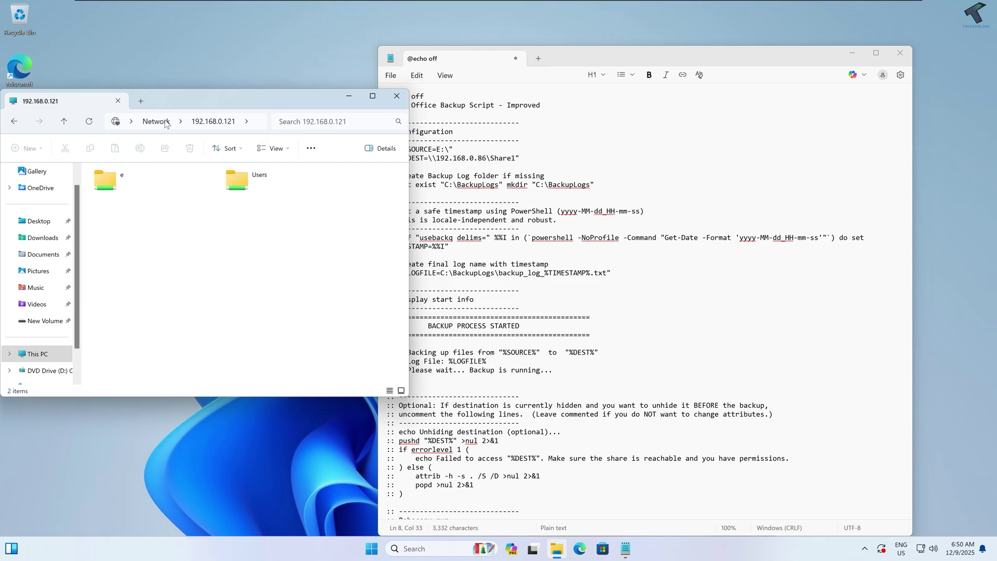
double_click(151, 178)
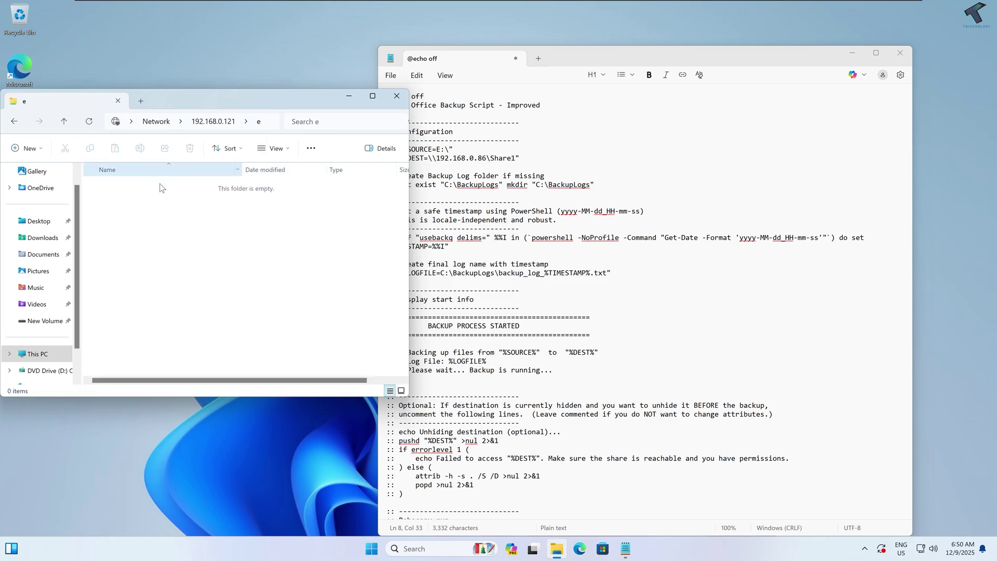
click(259, 125)
key(ctrl+c)
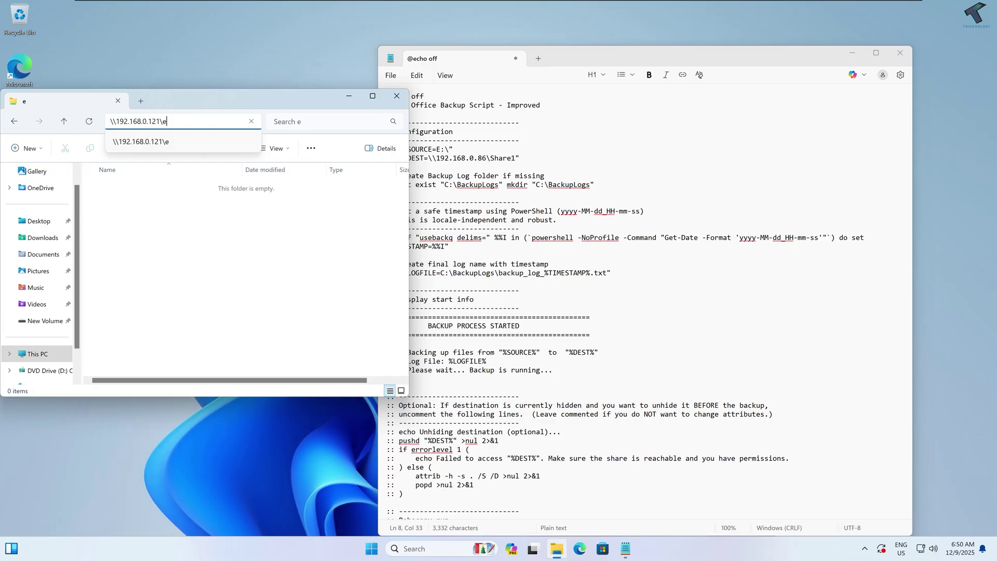
click(506, 185)
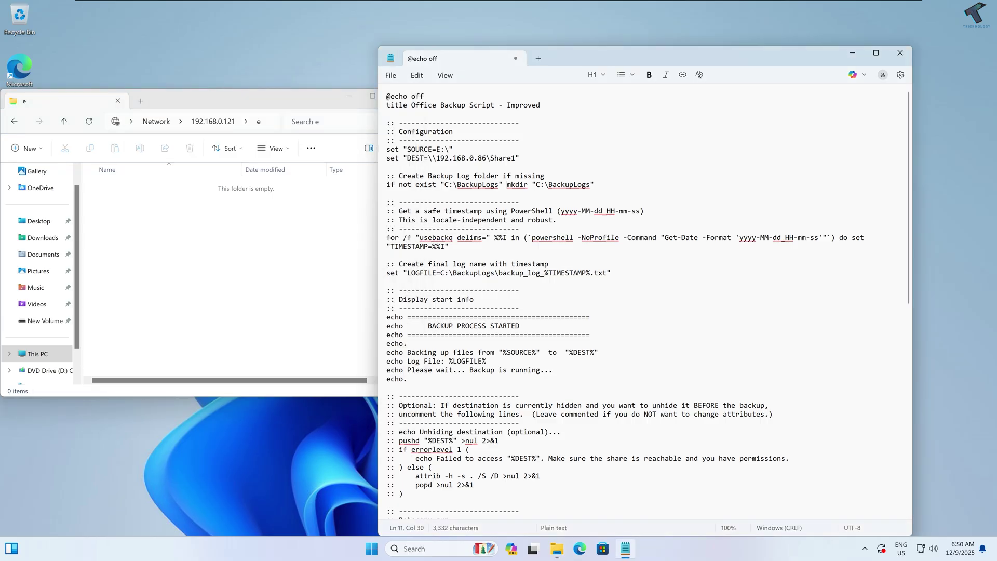
Step: Replace the old DEST path in Notepad with \\192.168.0.121\e, removing the extra backslashes
drag(516, 158, 432, 158)
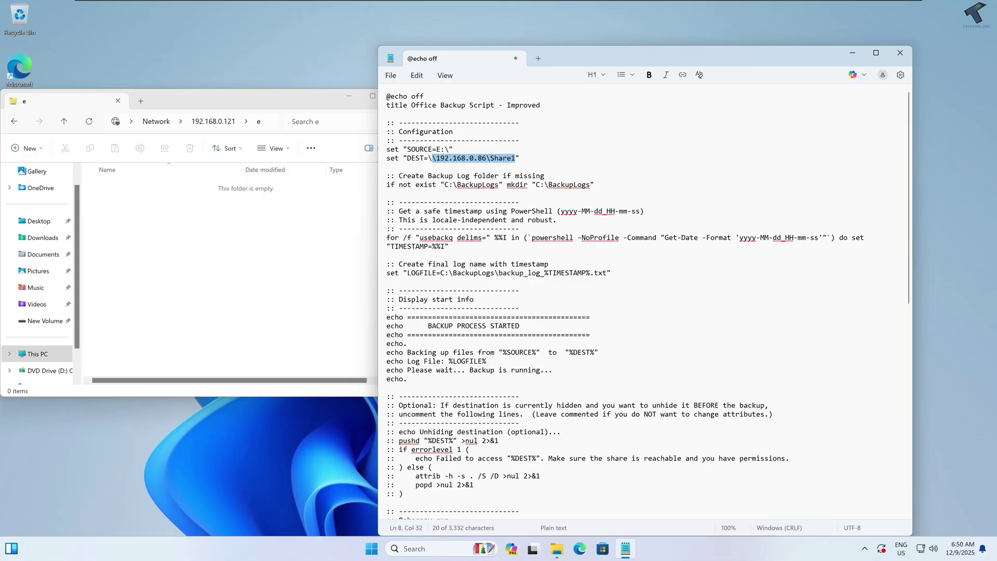
click(435, 158)
drag(435, 158, 516, 158)
key(ctrl+v)
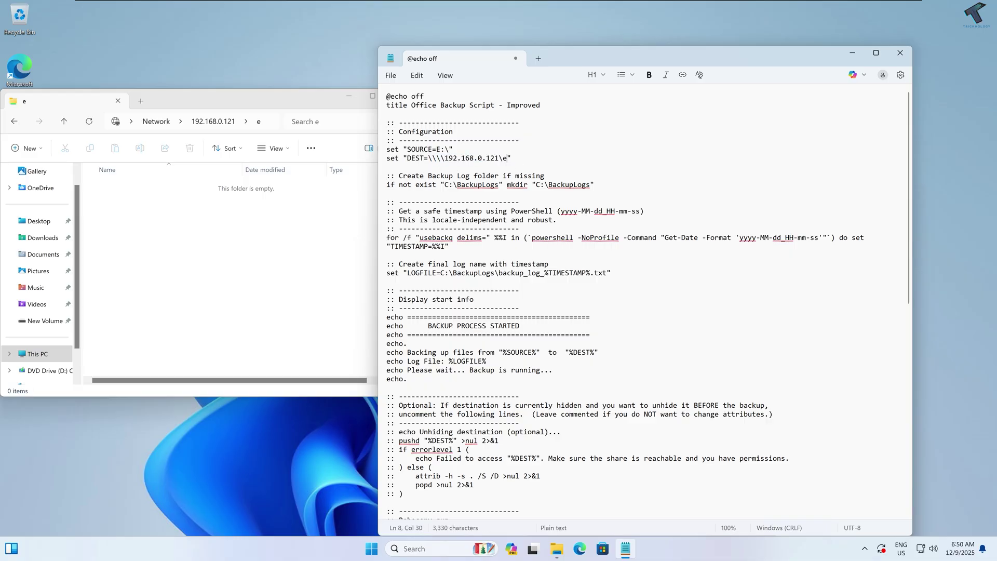
click(441, 158)
key(BackSpace)
key(BackSpace)
drag(428, 158, 499, 157)
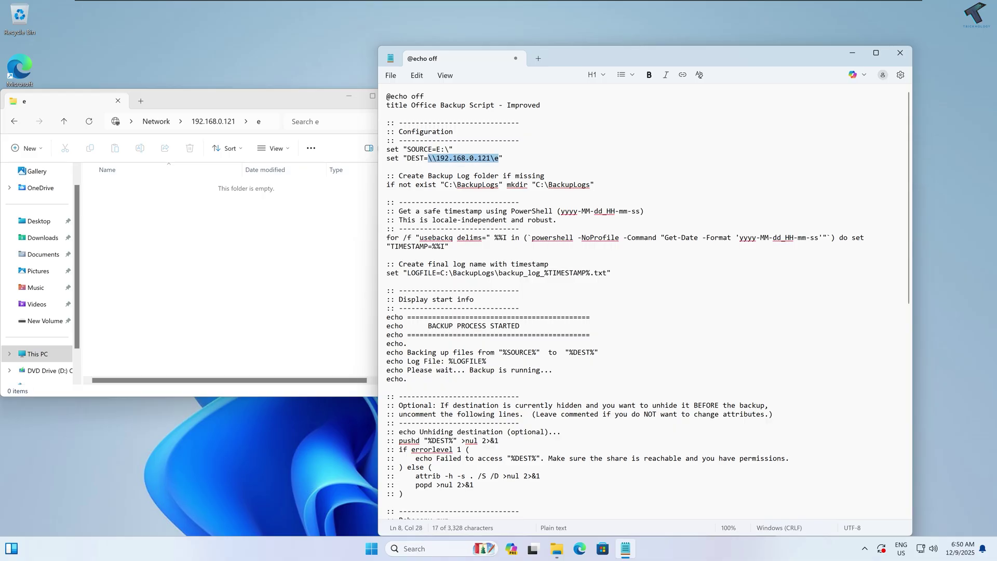
click(504, 158)
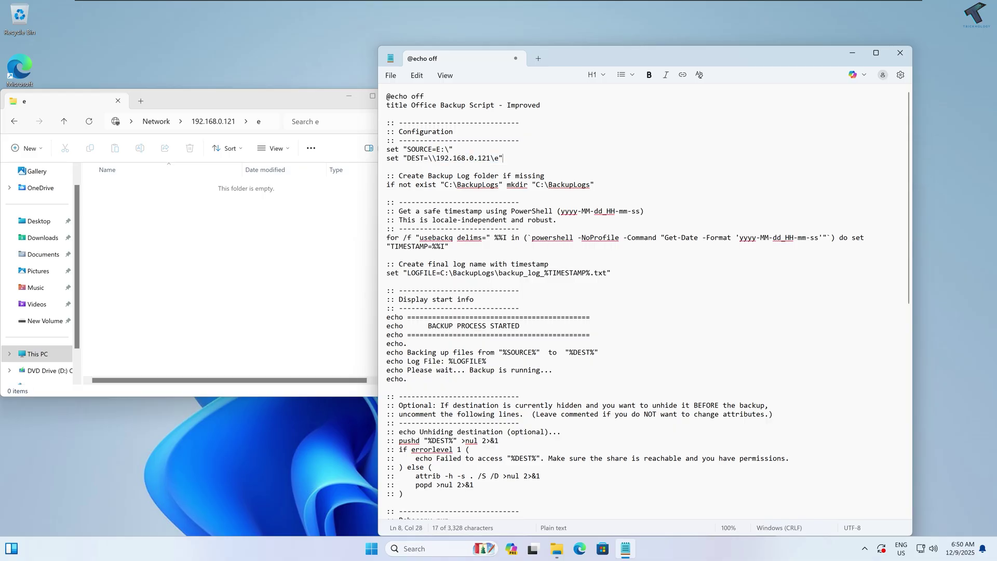
Step: Start Save As in Notepad with the Desktop chosen as the destination folder
click(392, 77)
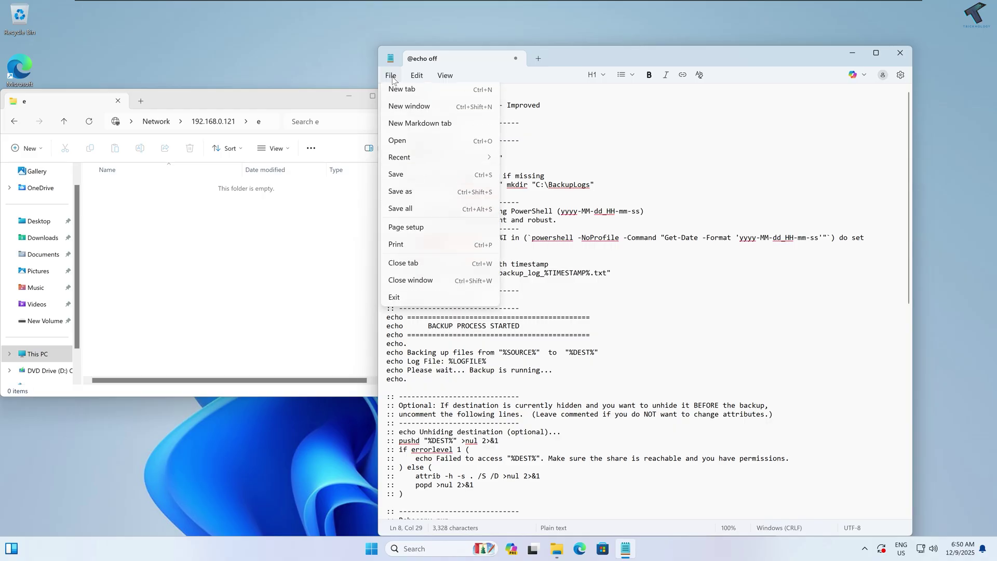
click(409, 197)
click(413, 178)
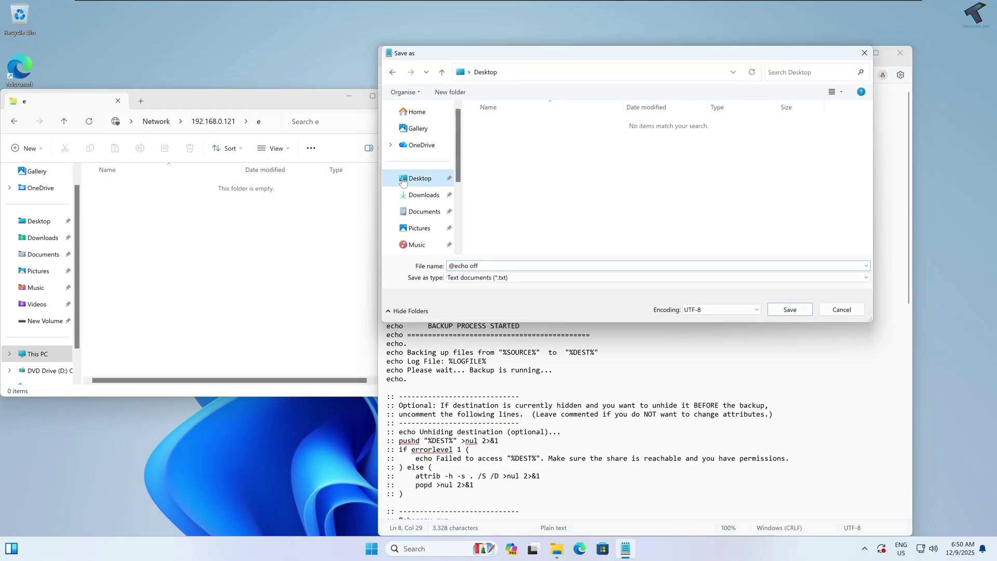
drag(352, 99, 525, 110)
click(525, 110)
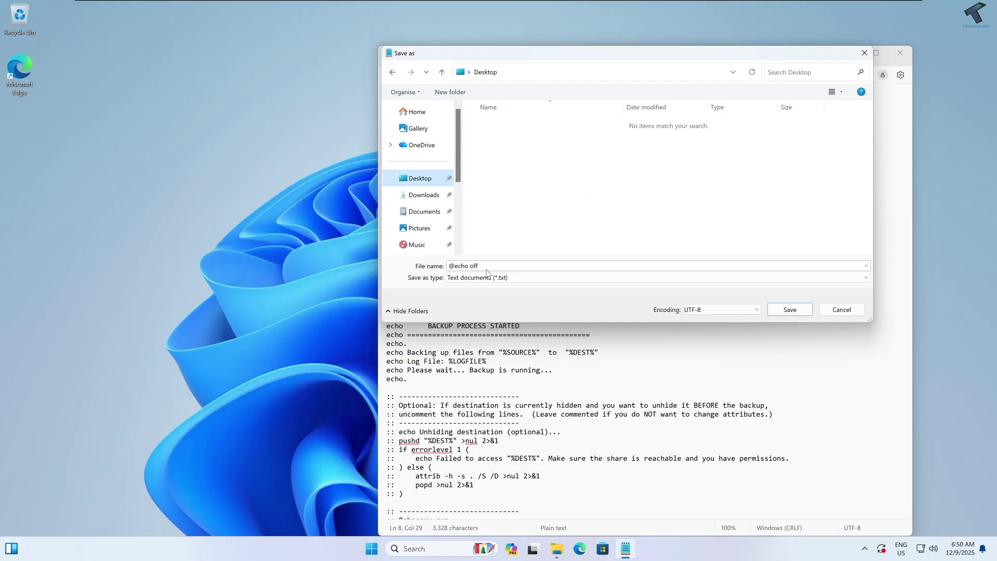
Step: Save the script as BackupScript.bat with type All files, then minimize Notepad
click(462, 266)
text(Back)
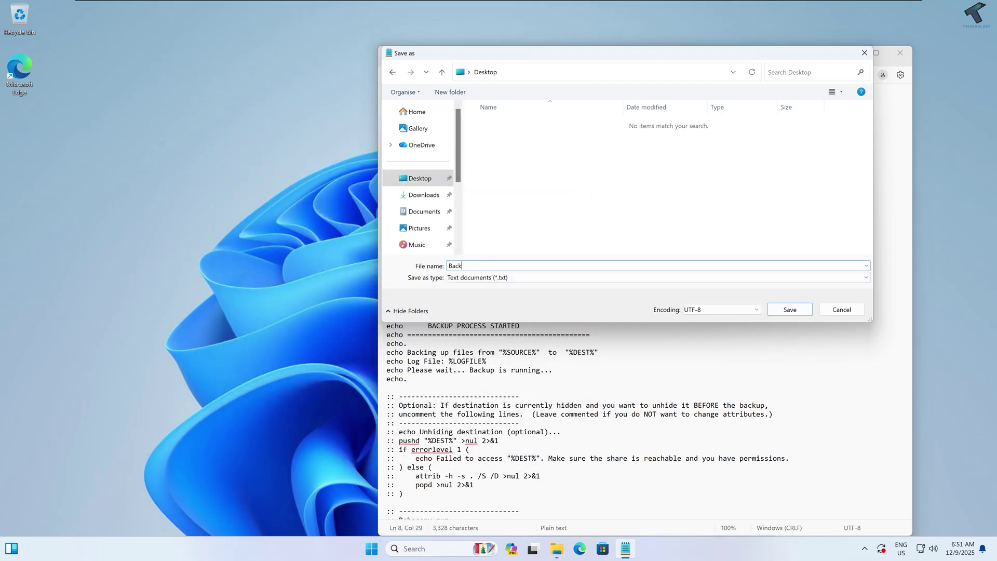
text(upScript)
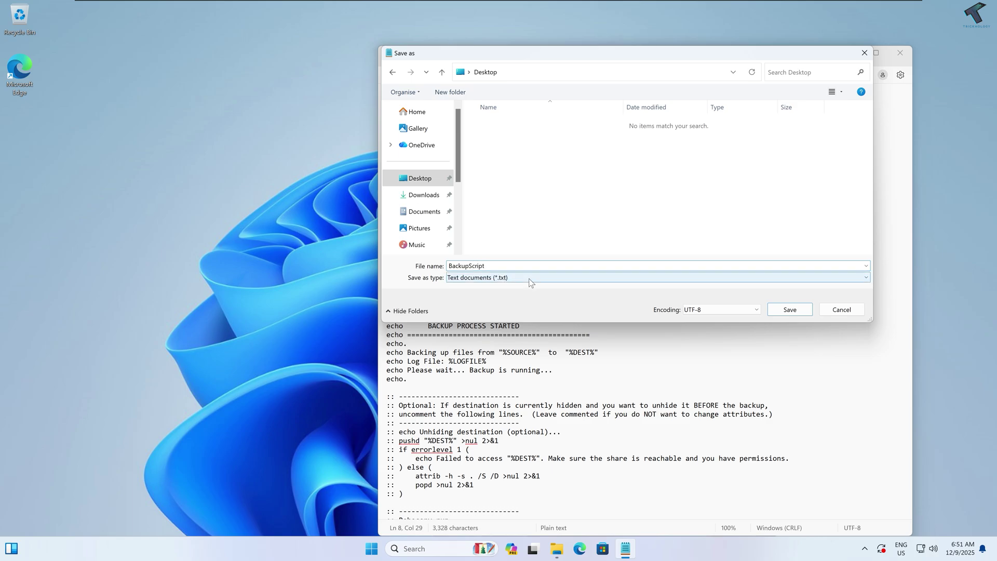
click(498, 277)
click(499, 292)
key(shift+Tab)
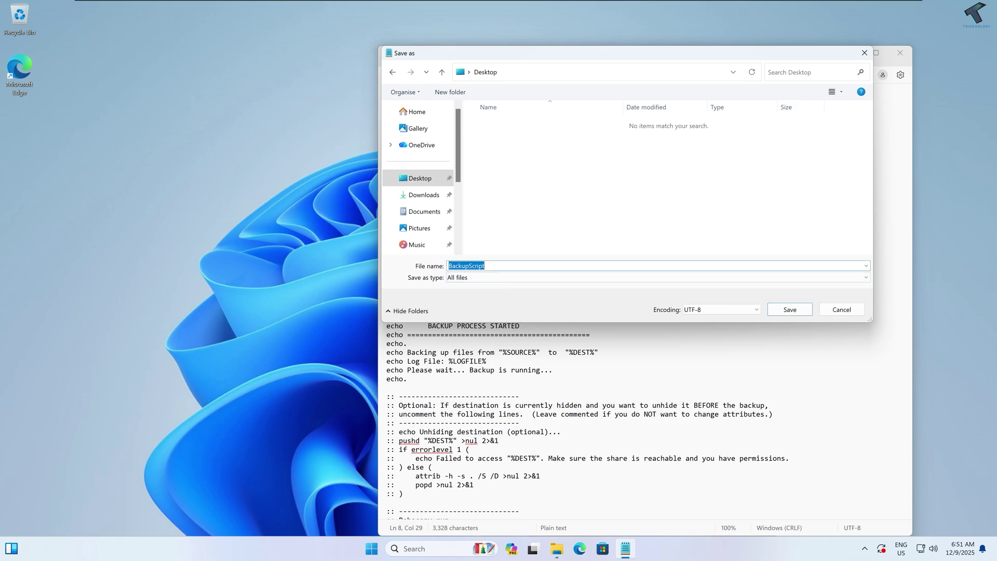
key(End)
click(802, 314)
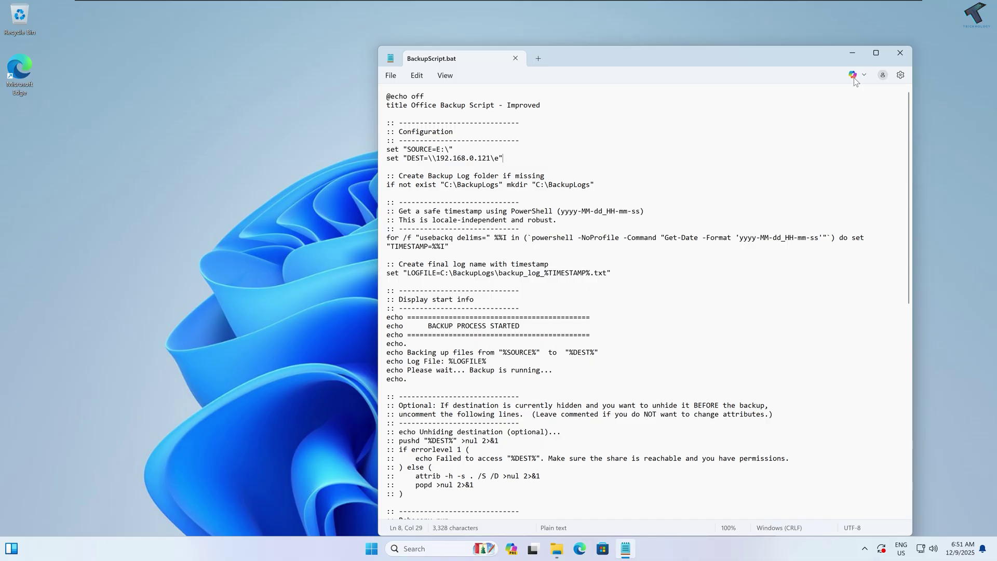
click(854, 54)
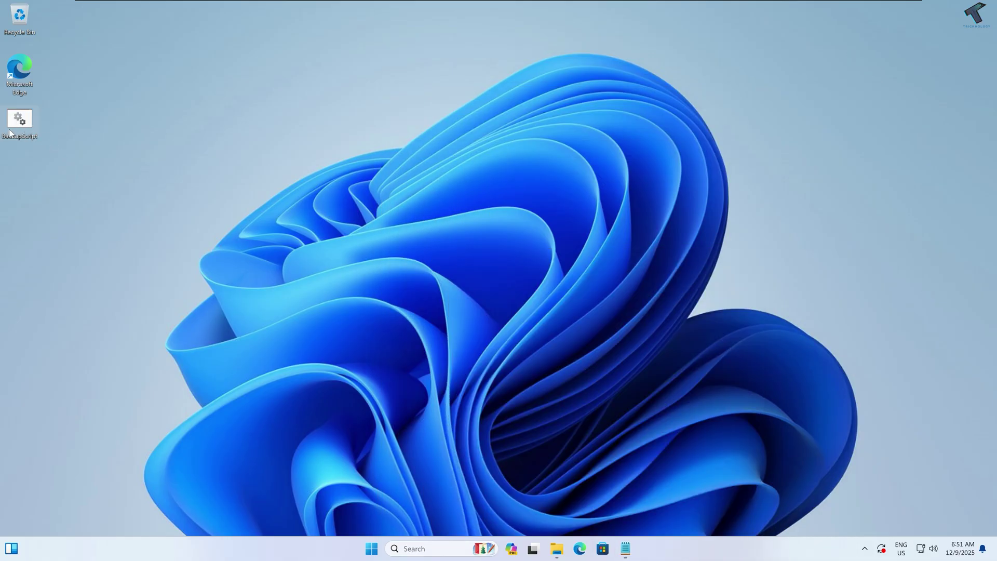
Step: Restore Explorer on network folder e and open New Volume (E:) in a second tab
click(558, 545)
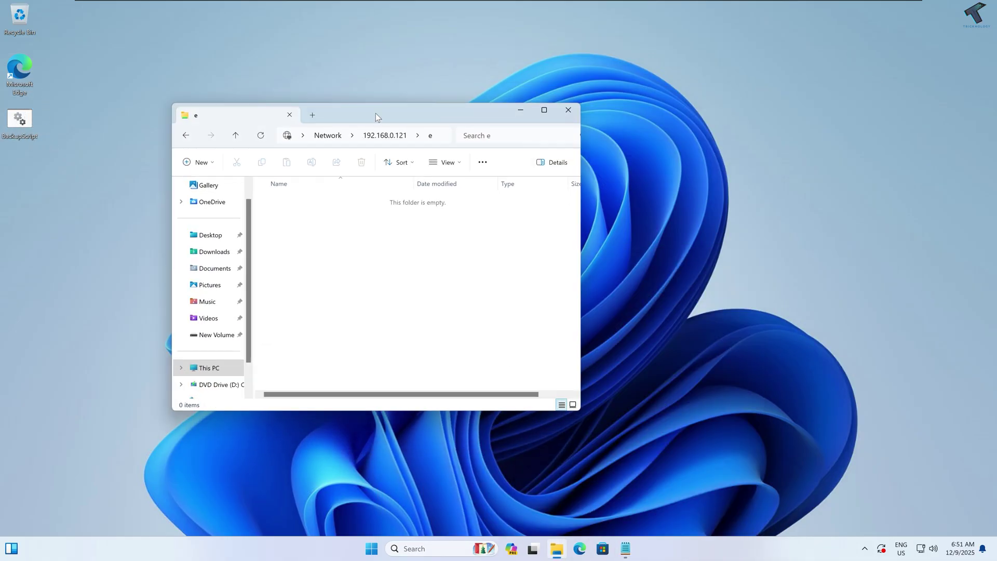
drag(420, 113, 746, 66)
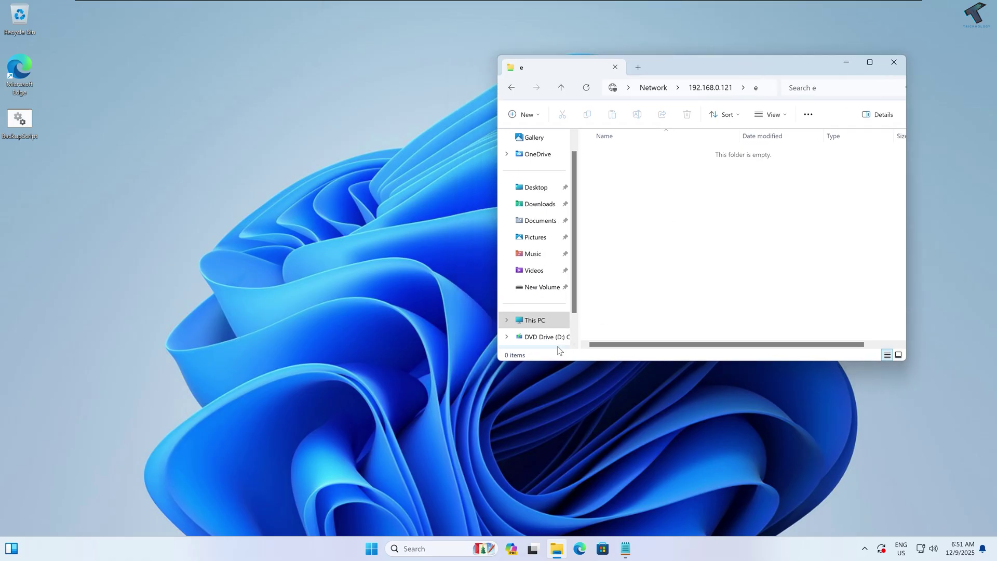
middle_click(544, 323)
double_click(649, 188)
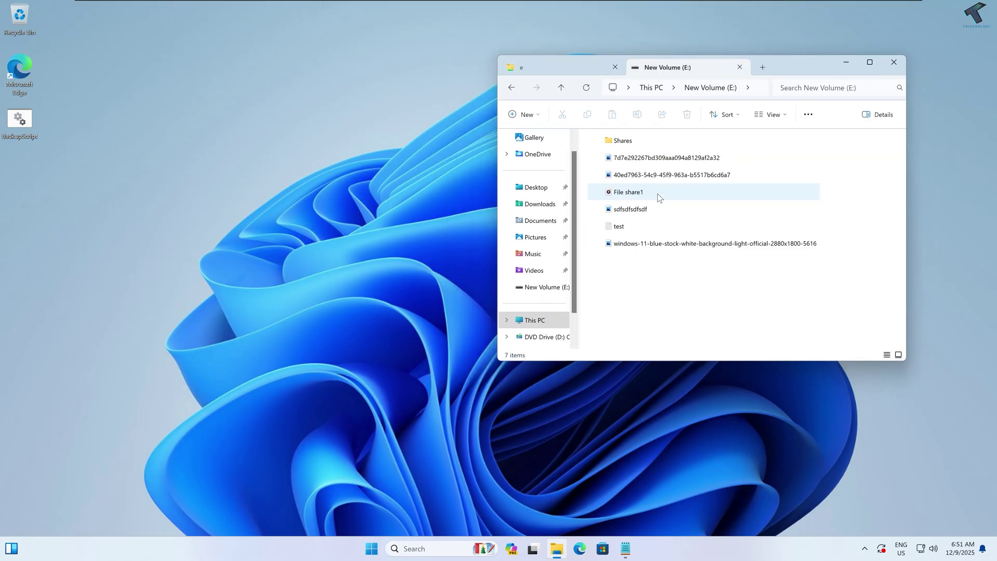
click(575, 70)
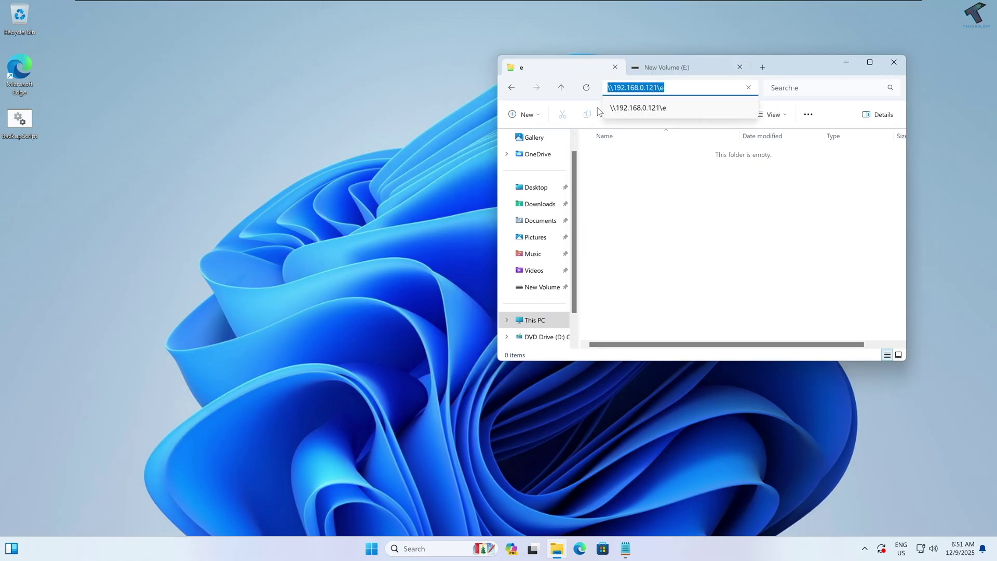
click(656, 68)
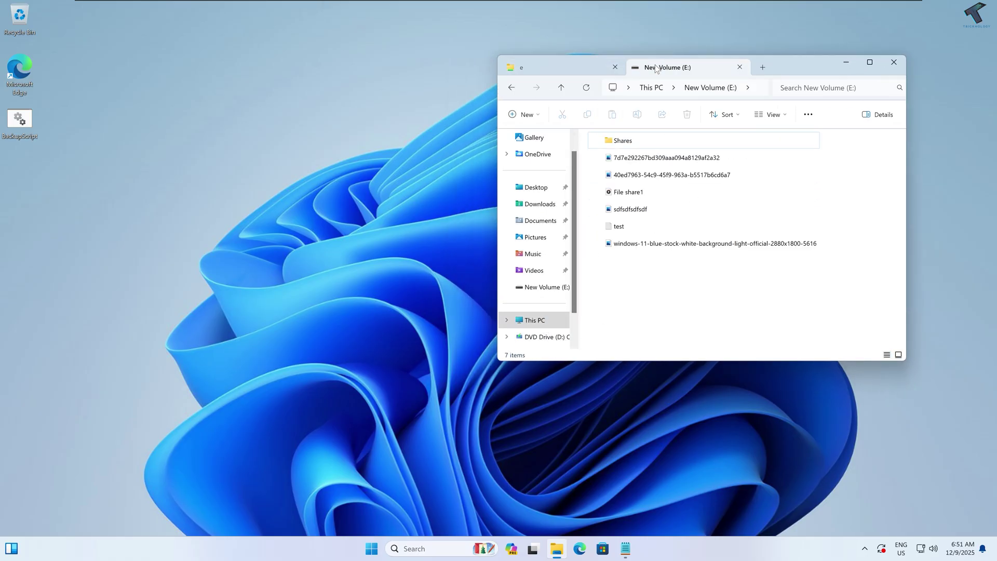
click(524, 71)
click(32, 120)
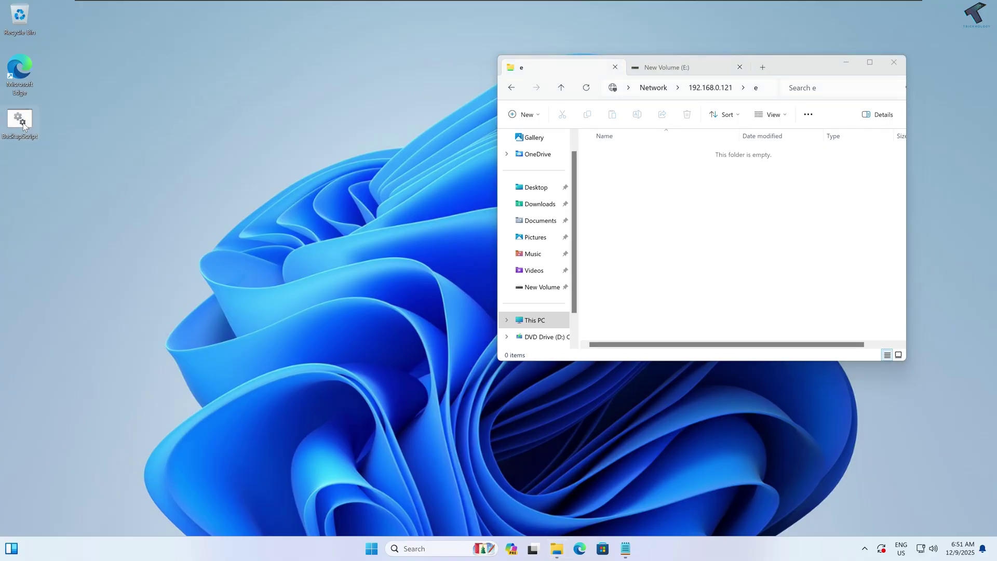
Step: Run BackupScript.bat and confirm E:'s 7 items were copied to network folder e
double_click(23, 124)
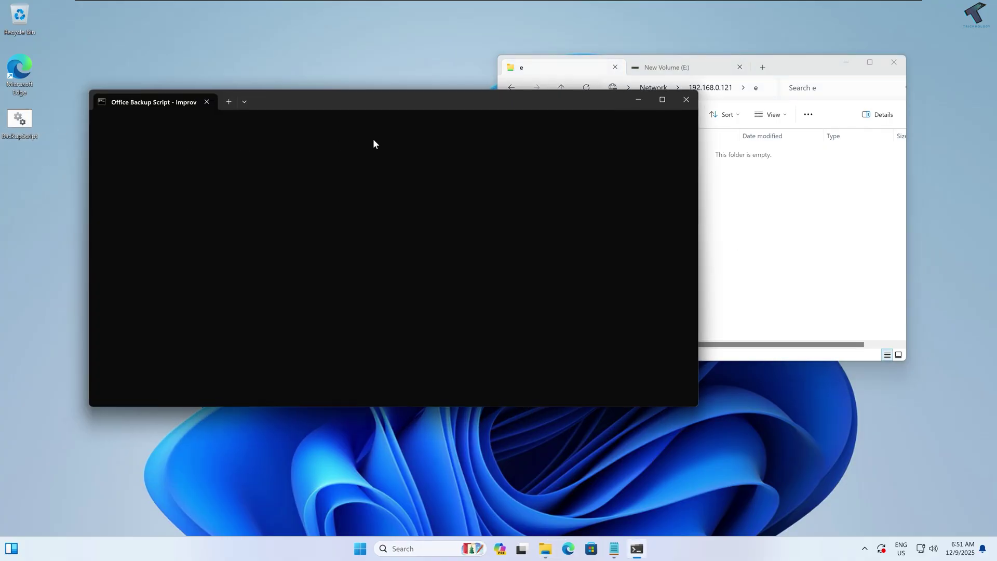
drag(407, 102, 343, 180)
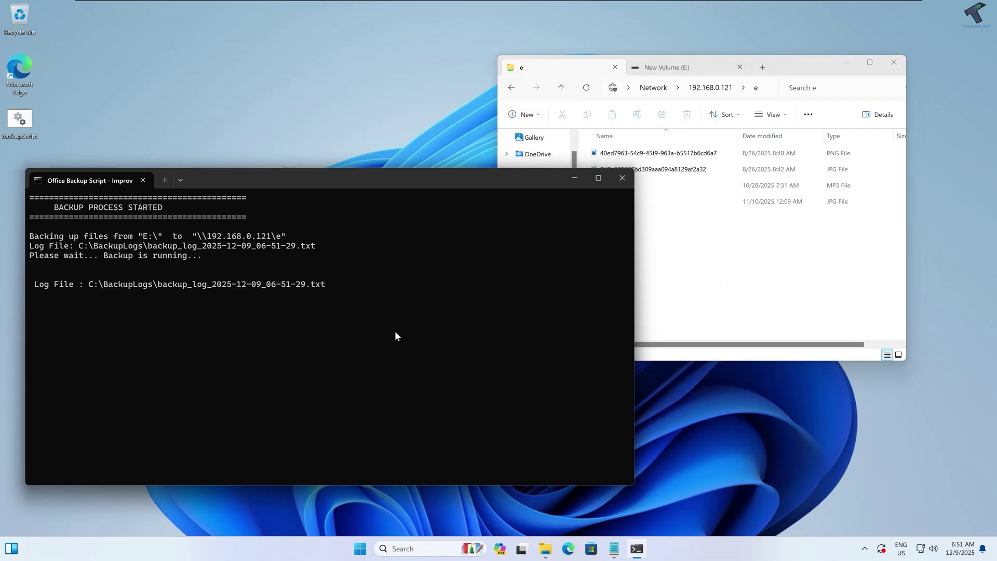
drag(633, 293, 515, 293)
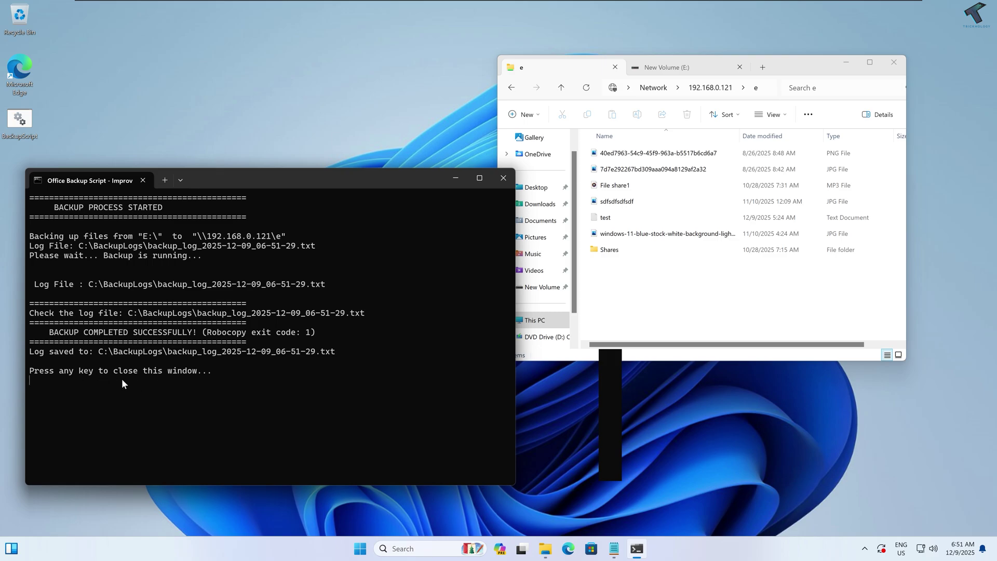
key(Return)
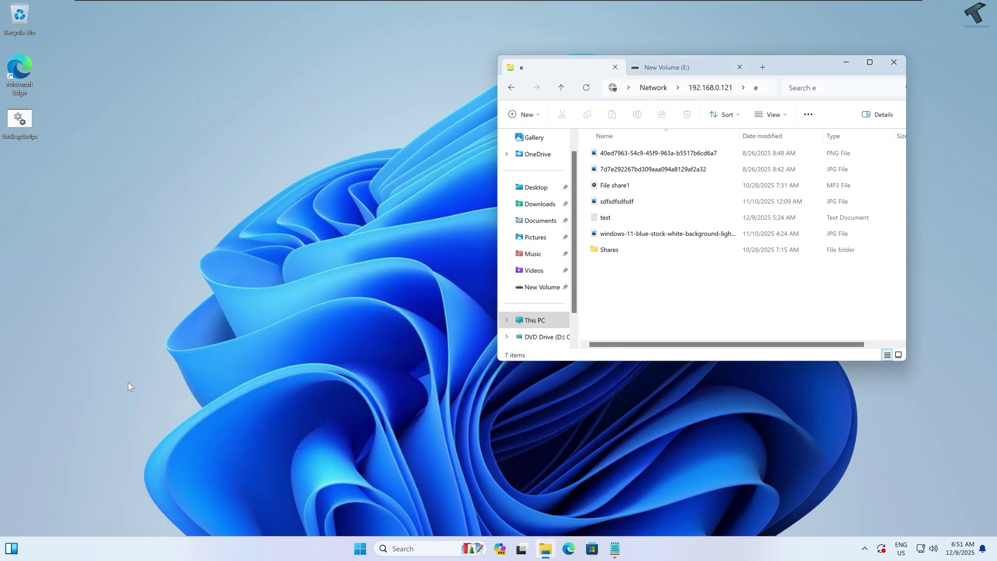
click(658, 67)
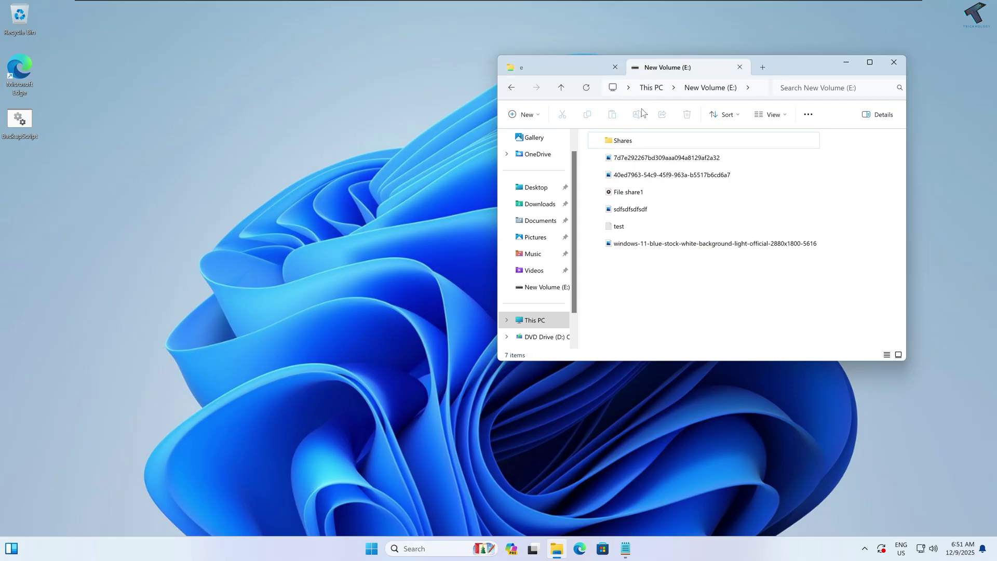
click(570, 72)
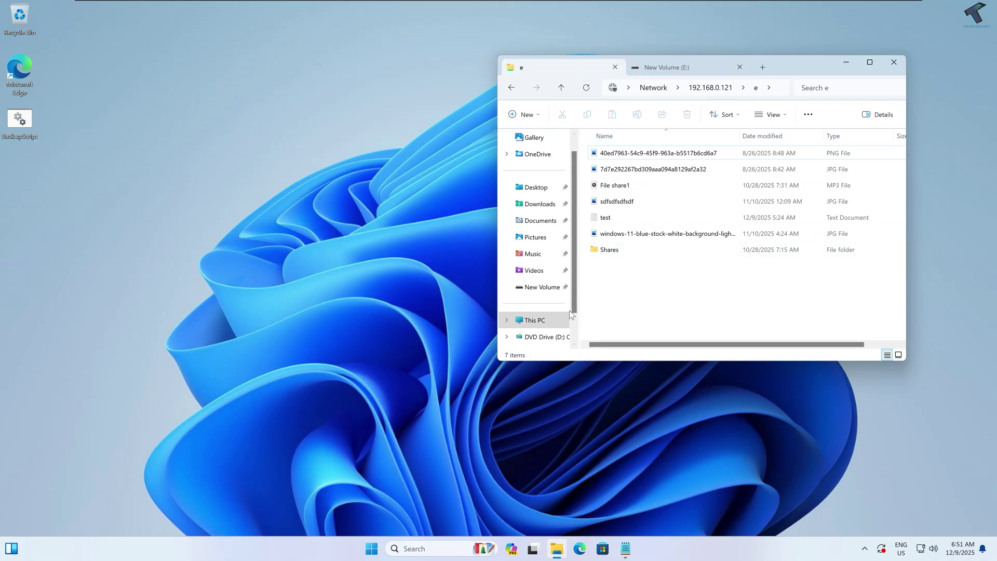
Step: Launch Task Scheduler from Start search, expand Task Scheduler Library, and begin a basic task
click(372, 548)
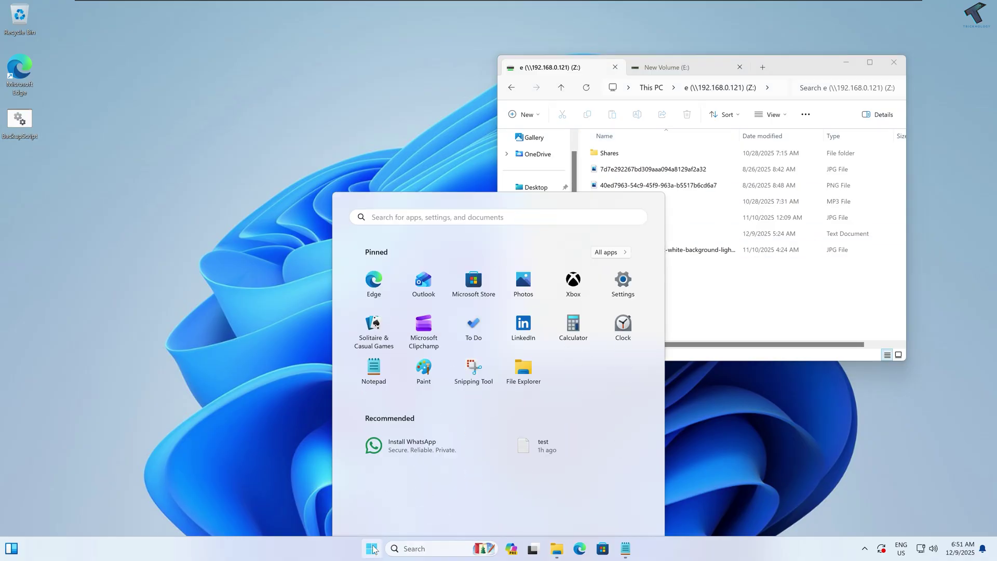
text(Tas)
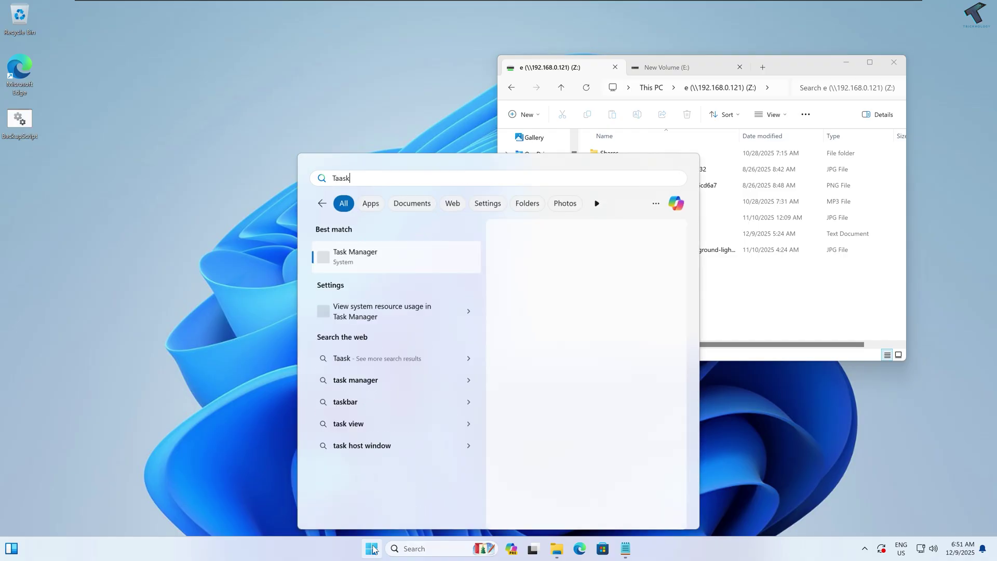
key(BackSpace)
text(sk Sc)
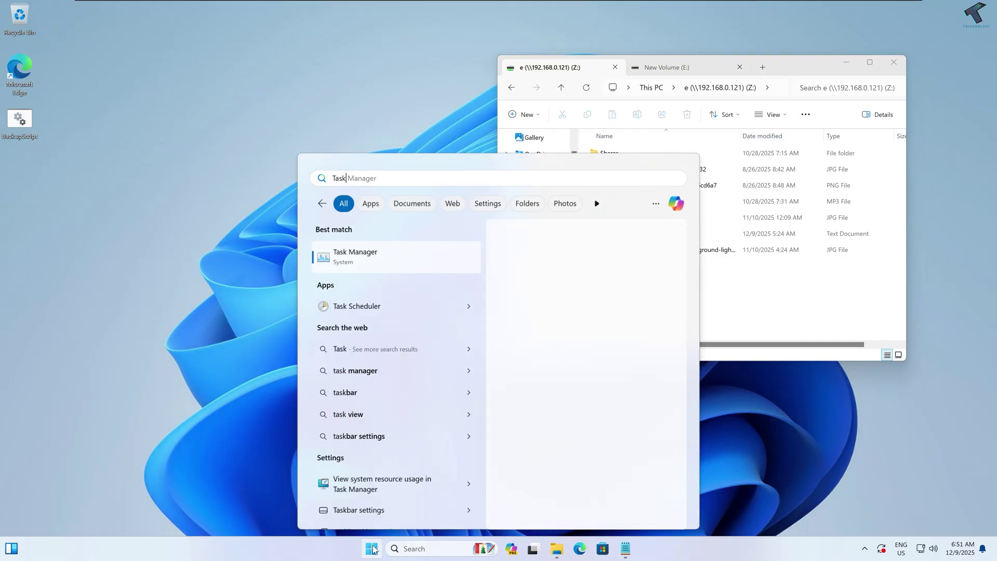
text(he)
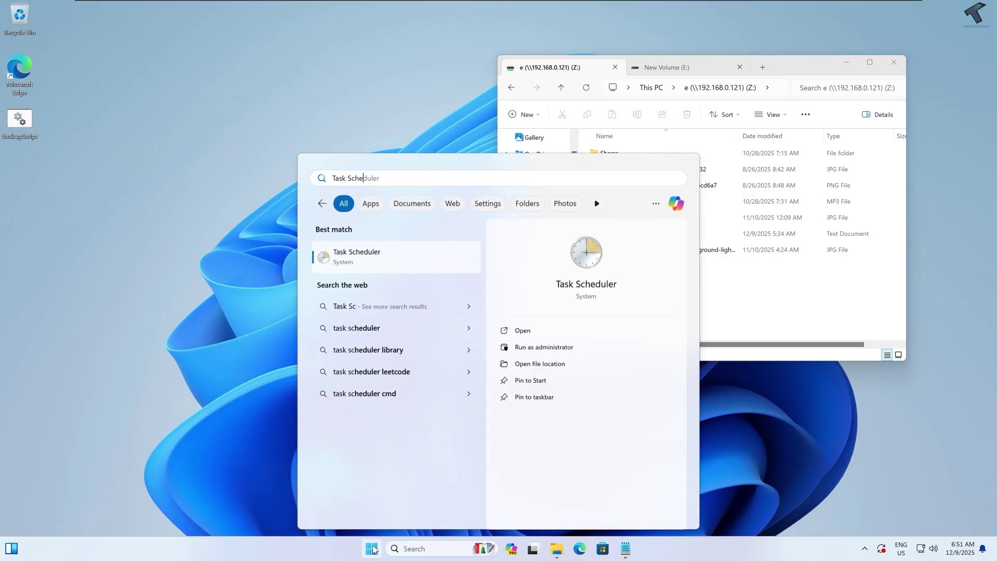
click(354, 257)
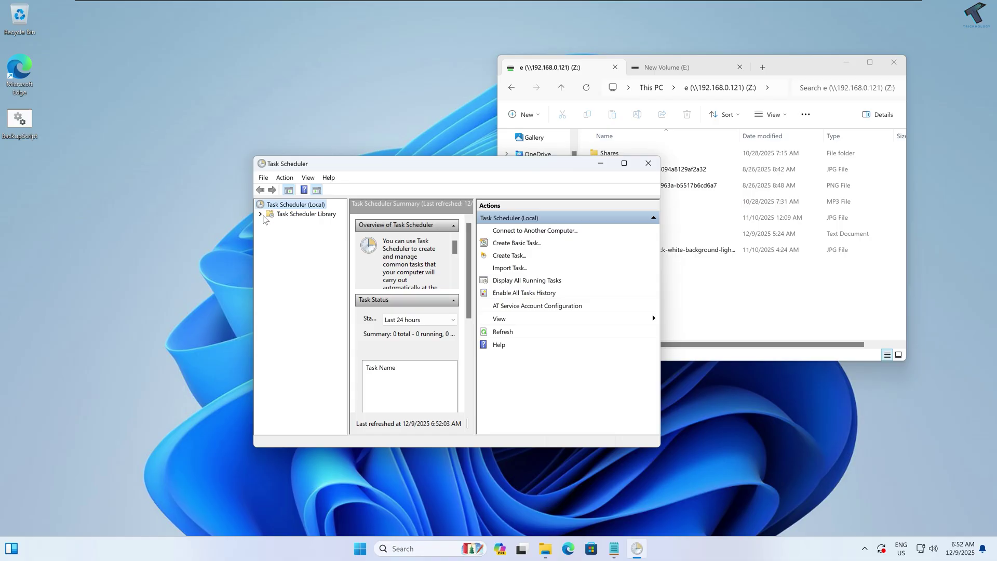
click(260, 214)
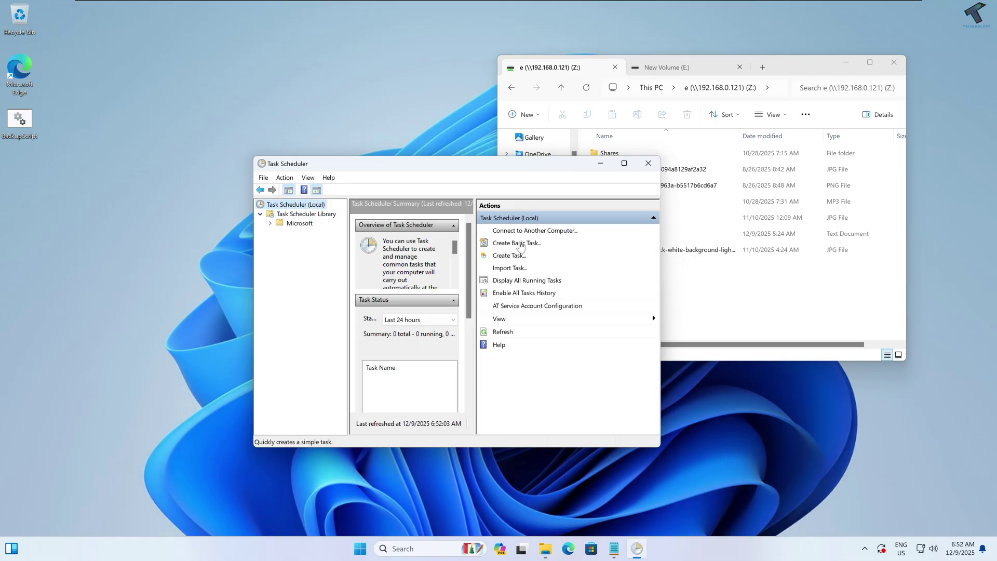
click(520, 244)
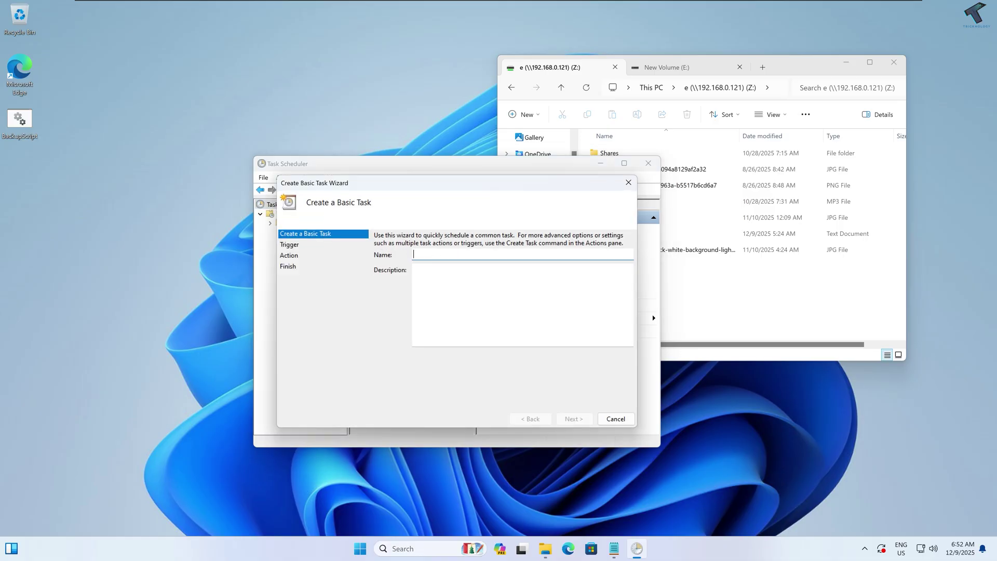
Step: Name the task 'Backup EveryDay' with a Daily trigger starting 12/9/2025, recurring every 1 day
text(Backup EveryDay)
click(589, 420)
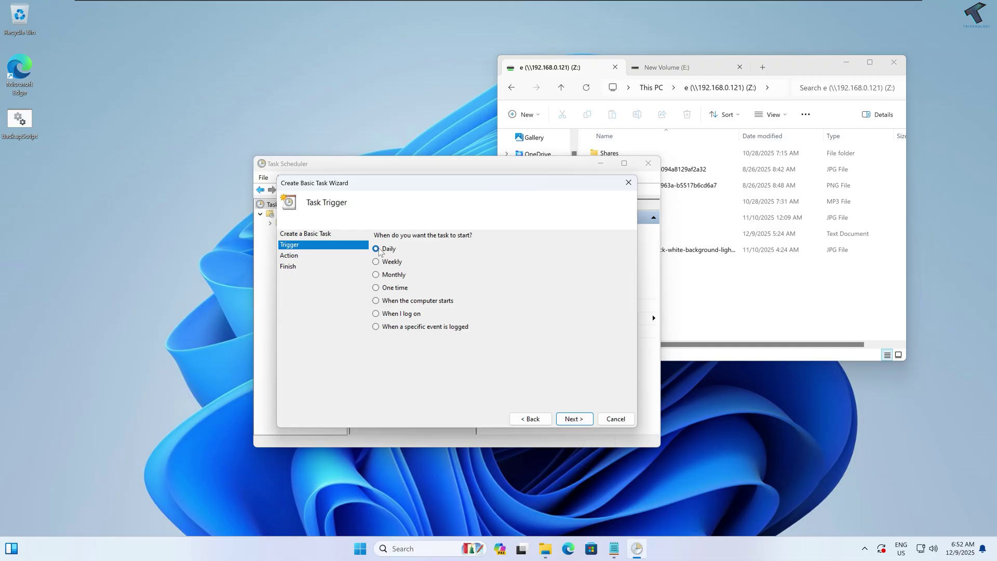
click(384, 262)
click(385, 275)
click(384, 289)
click(388, 248)
click(582, 421)
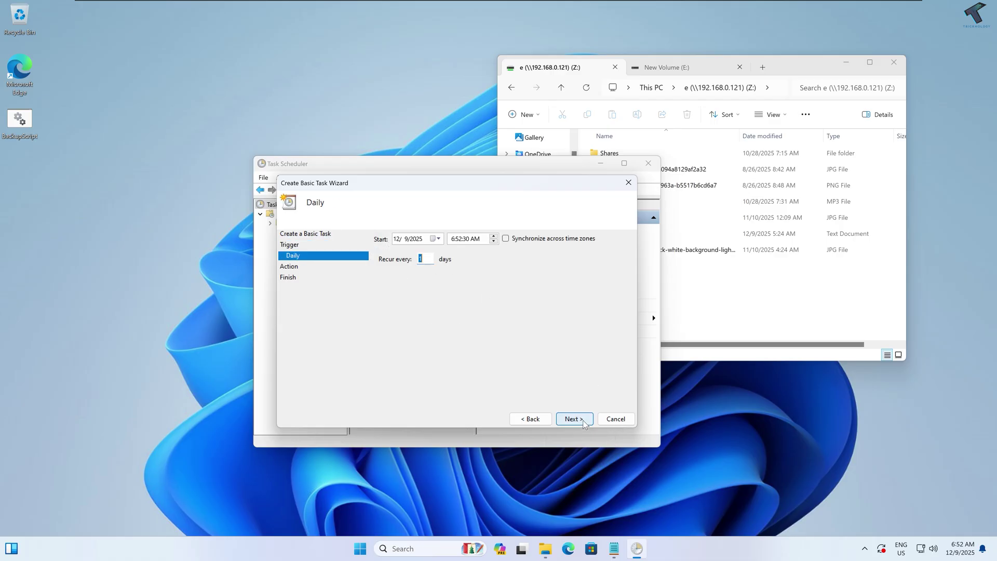
click(438, 239)
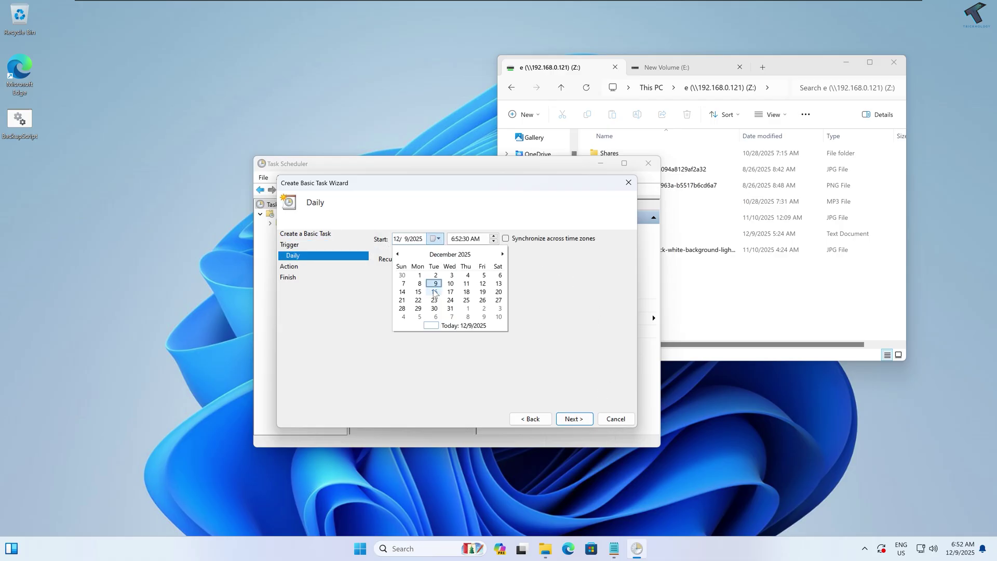
click(436, 283)
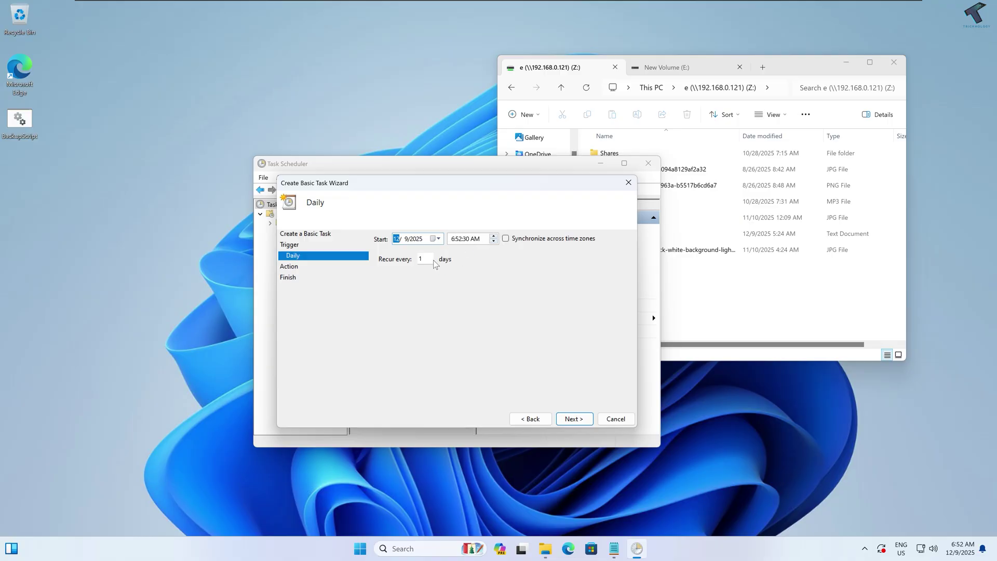
click(576, 419)
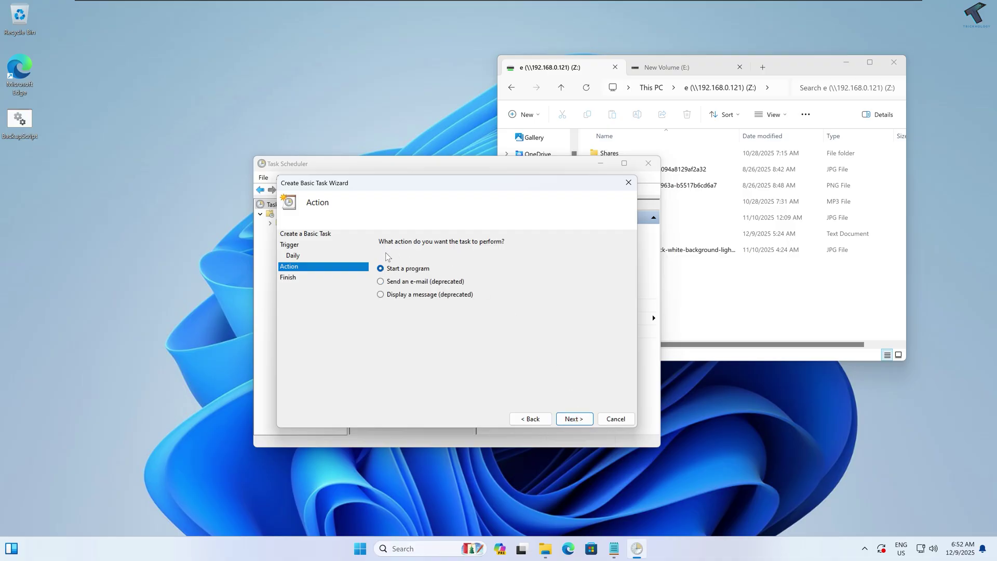
Step: Set the action to start BackupScript.bat from the Desktop and finish creating the task
click(574, 419)
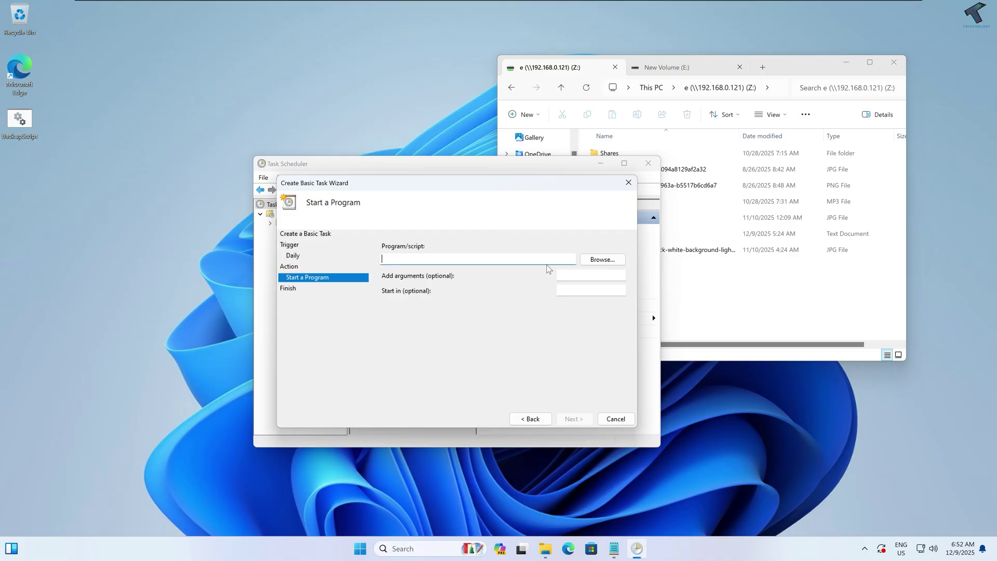
click(595, 259)
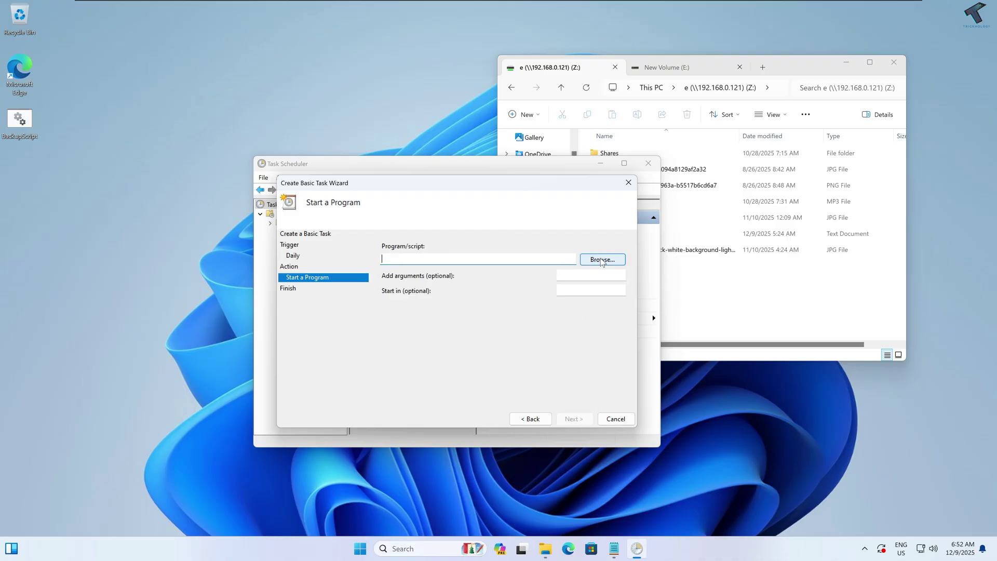
click(320, 331)
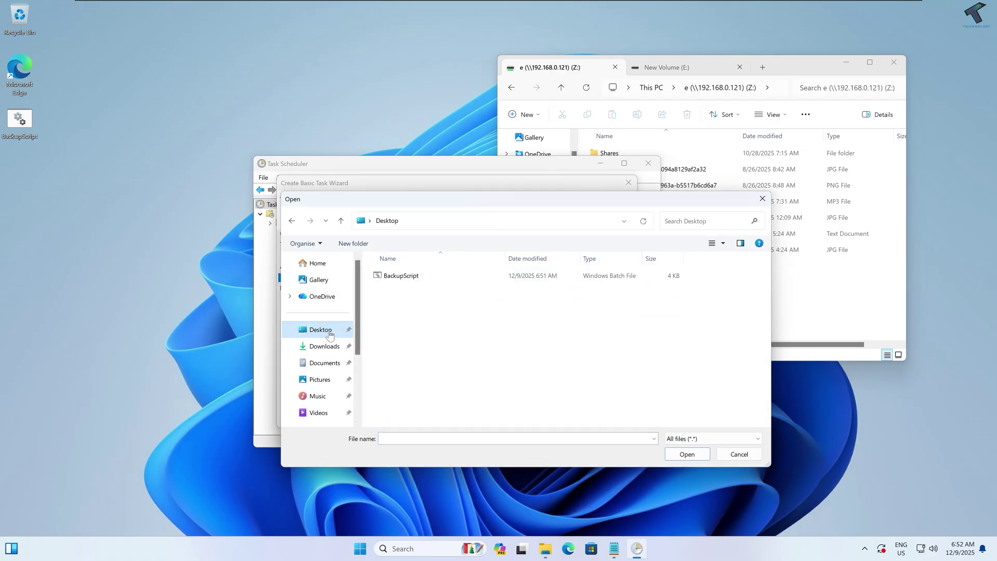
click(400, 277)
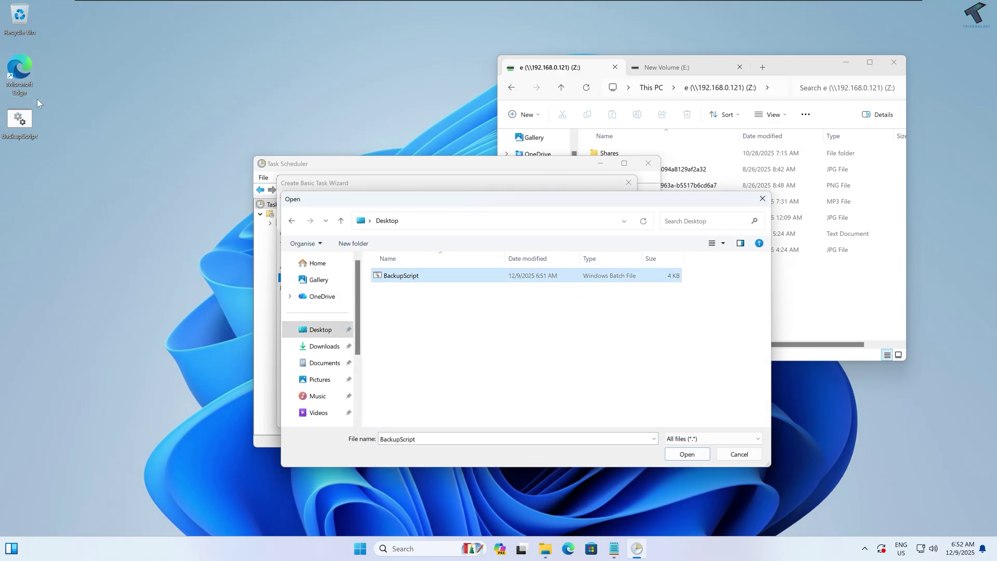
click(687, 455)
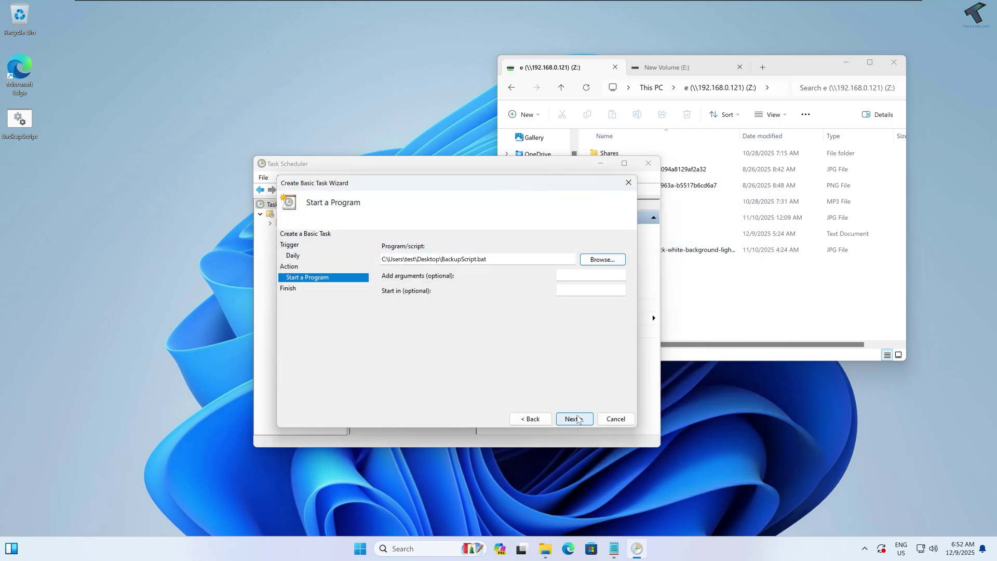
click(575, 419)
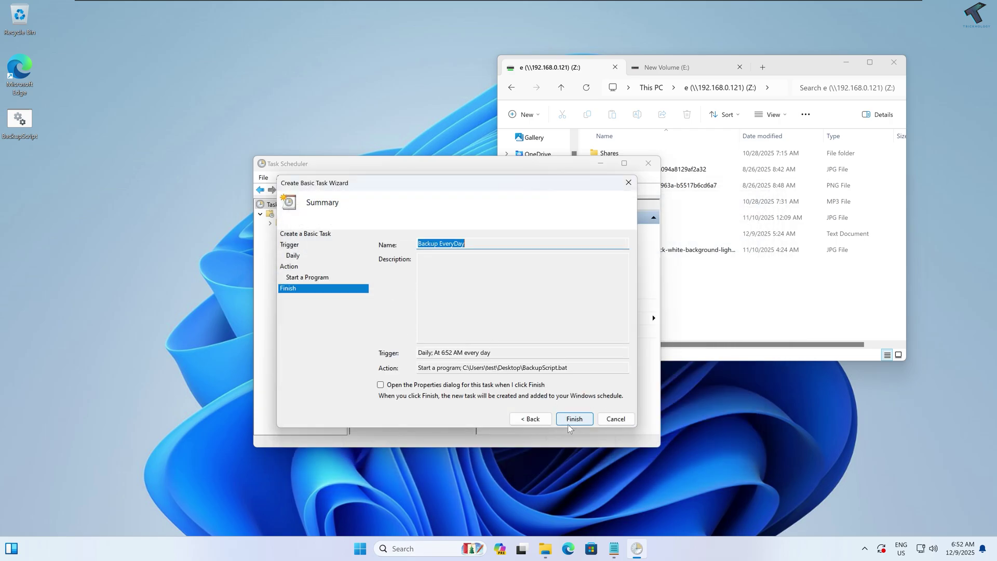
click(573, 418)
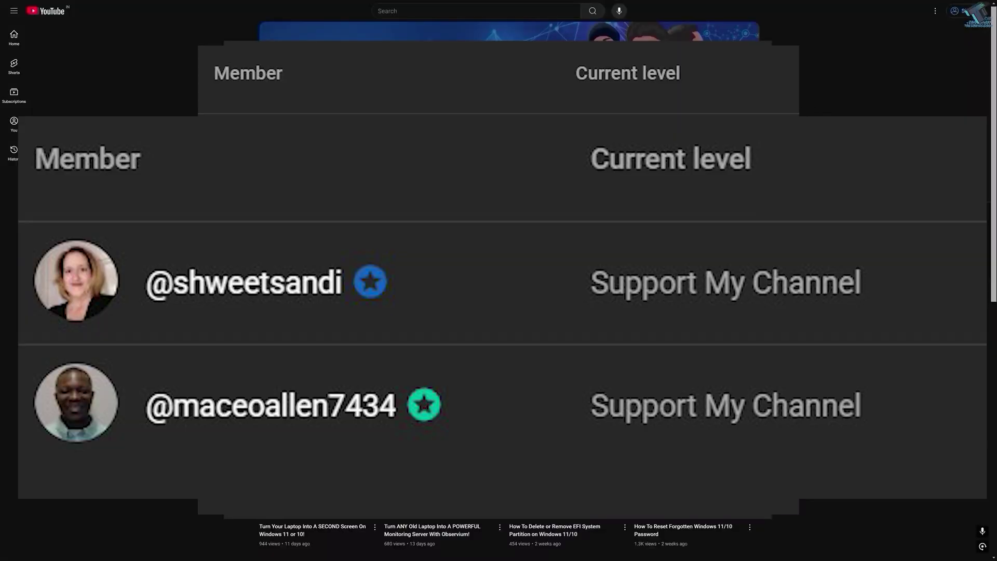
scroll(499, 281, down, 5)
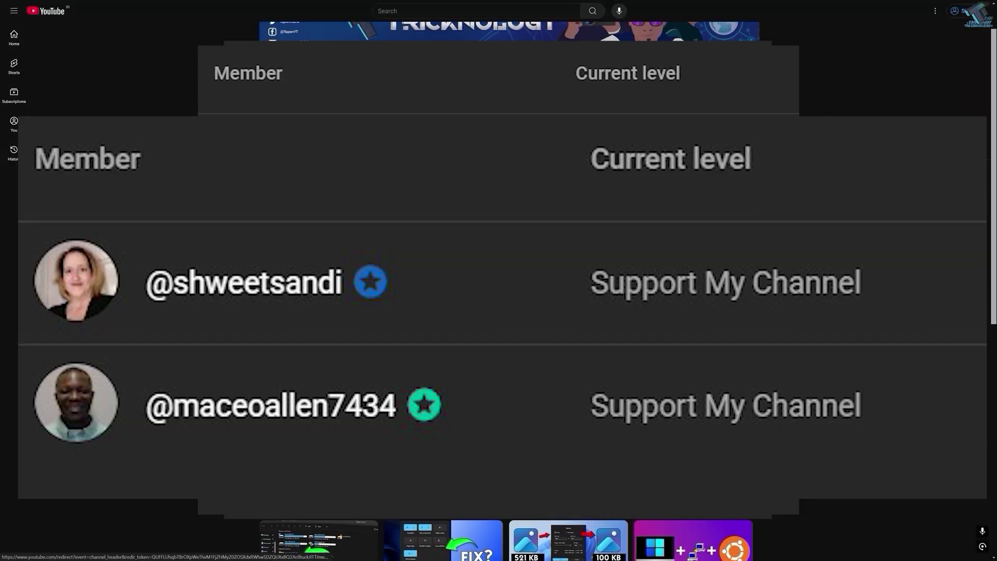
scroll(498, 281, down, 1)
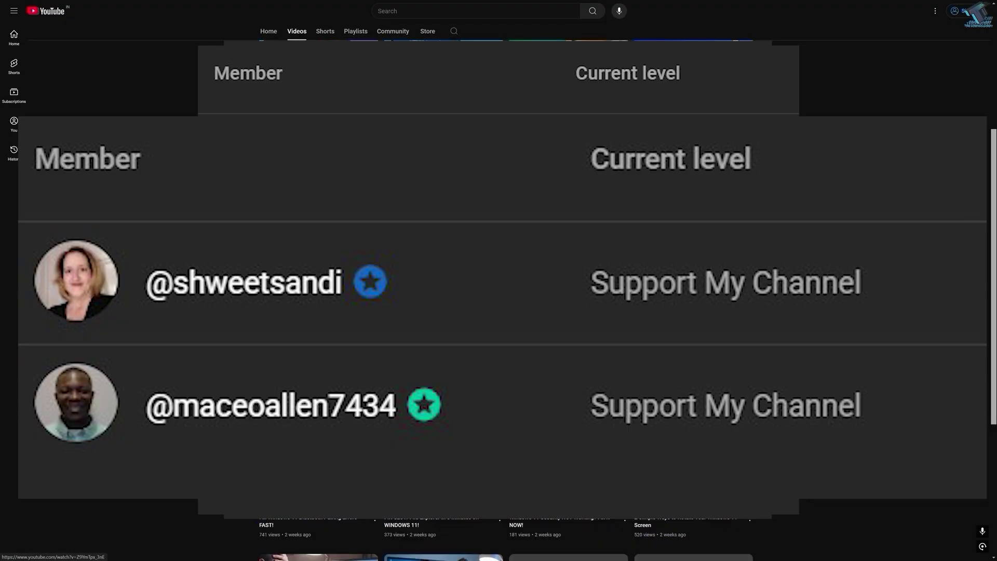
scroll(499, 281, down, 5)
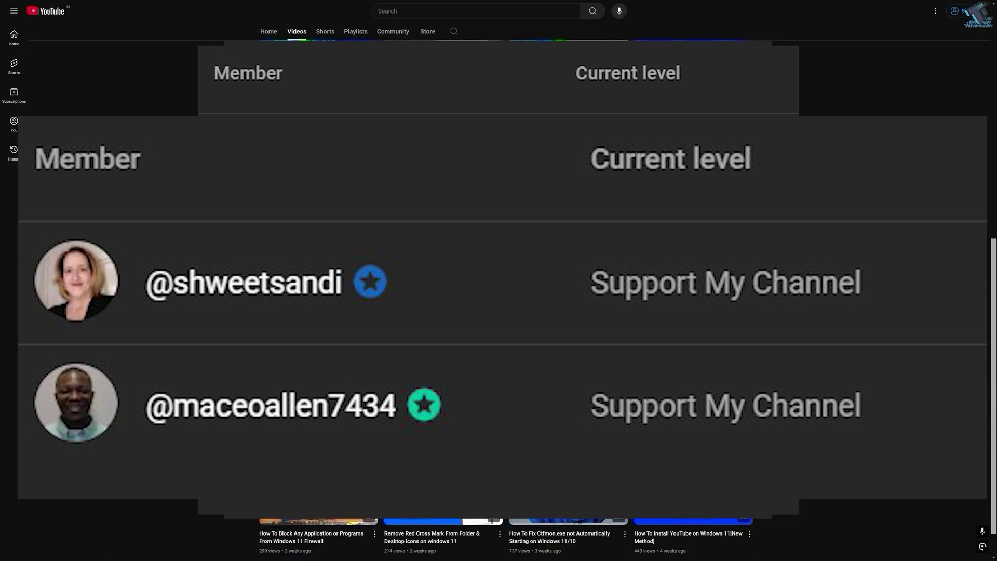
scroll(498, 280, down, 10)
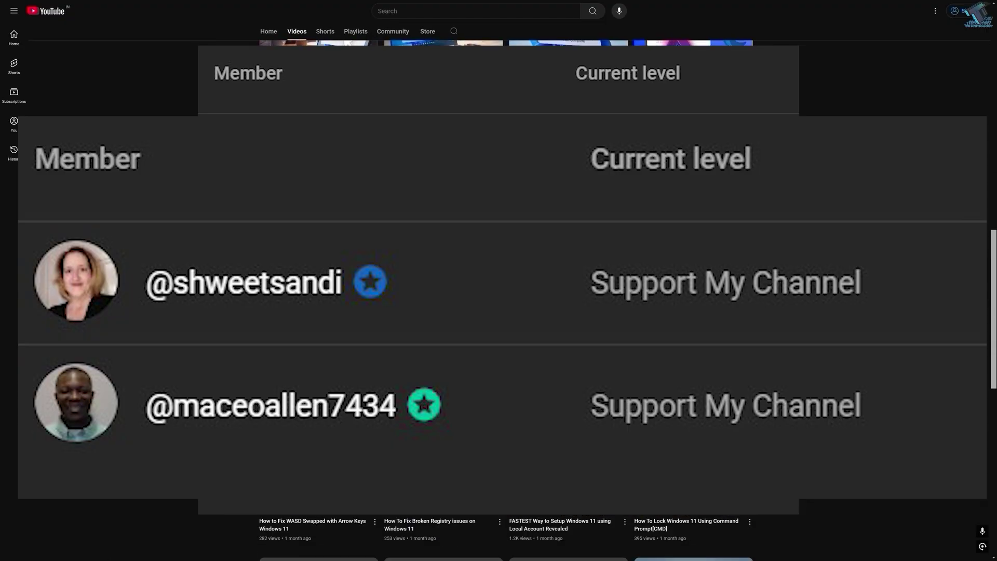
scroll(219, 147, down, 10)
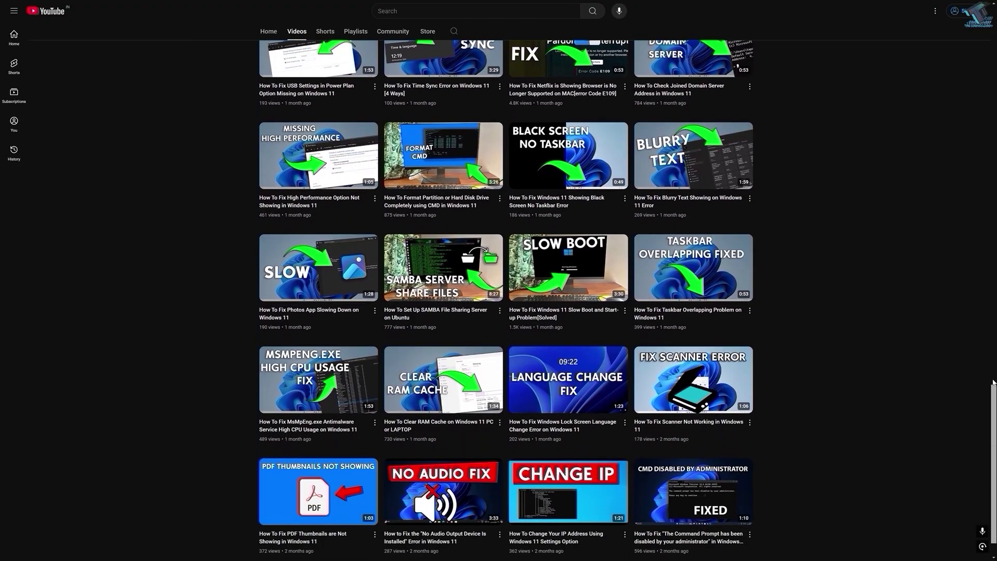
drag(992, 389, 645, 8)
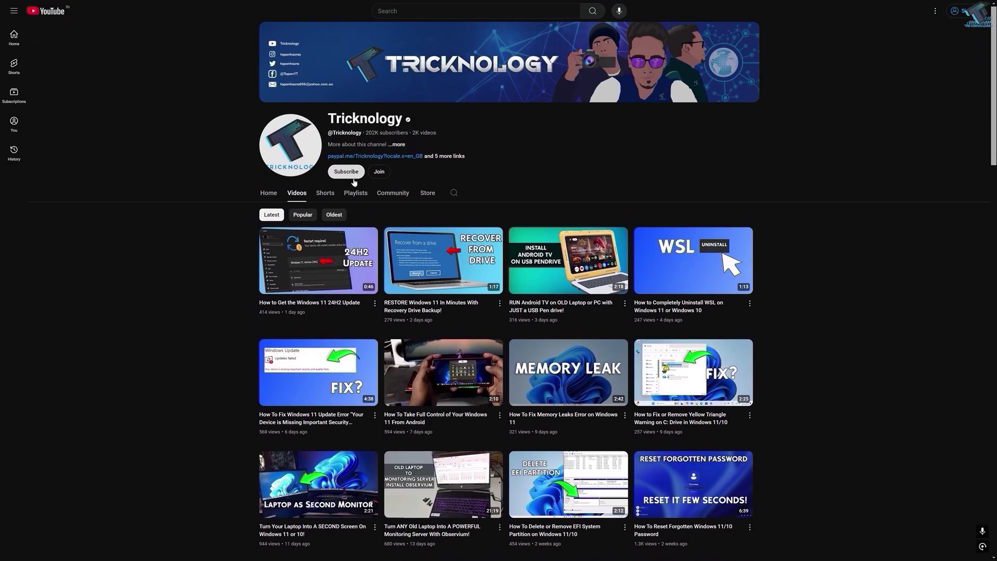